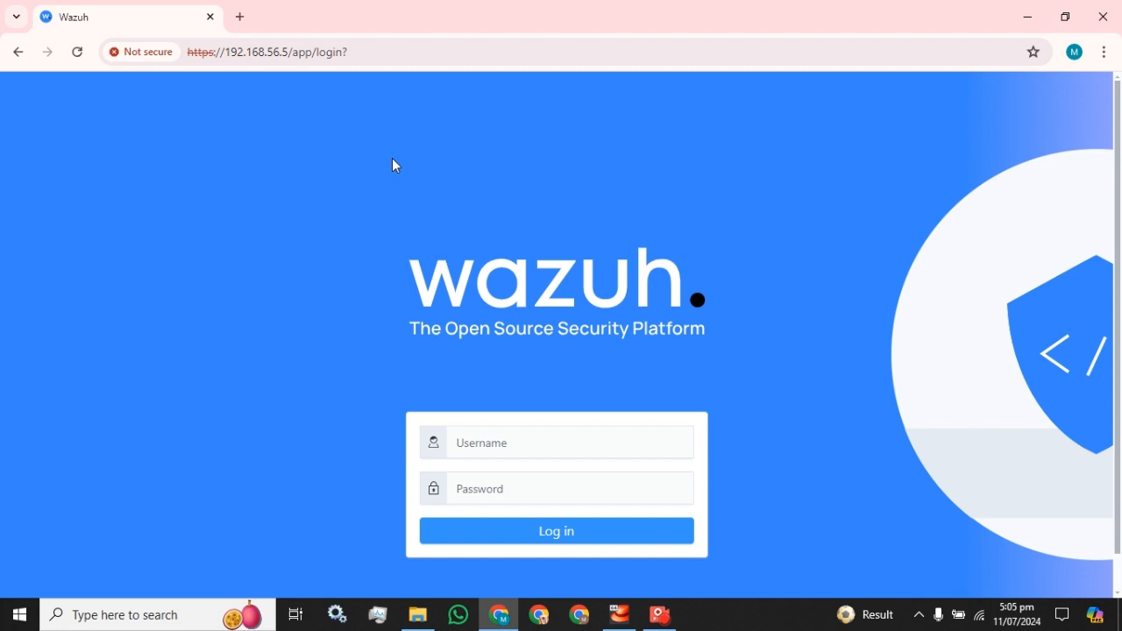
# Log in to the Wazuh dashboard with the username admin and the account password
pyautogui.click(511, 449)
pyautogui.write('admin')
pyautogui.press('Tab')
pyautogui.write('***')
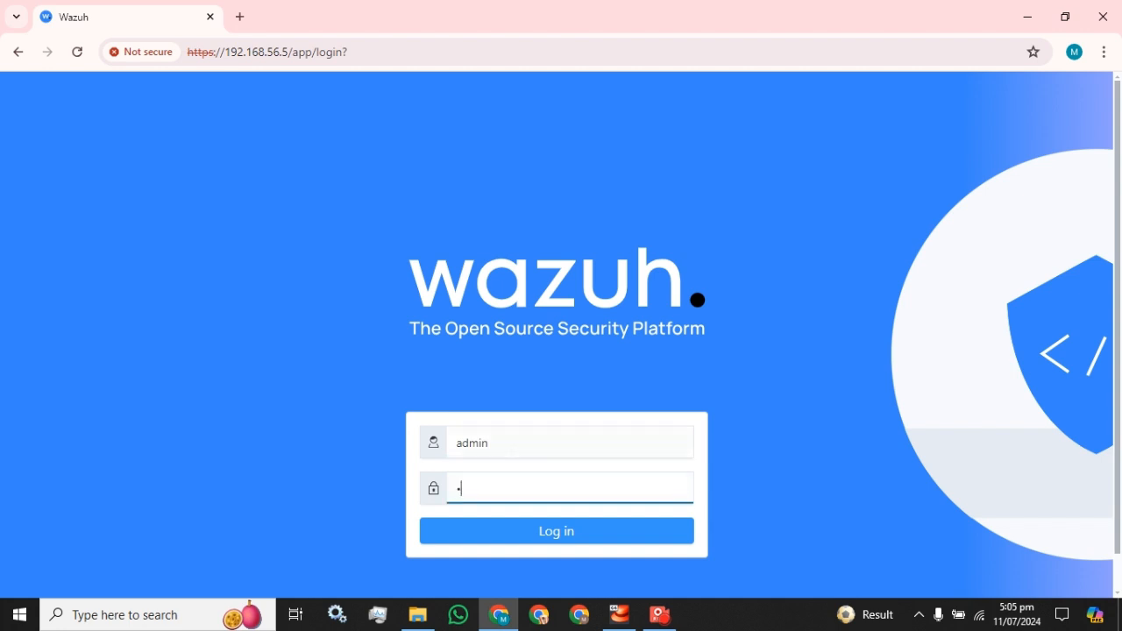
pyautogui.write('*********')
pyautogui.press('Return')
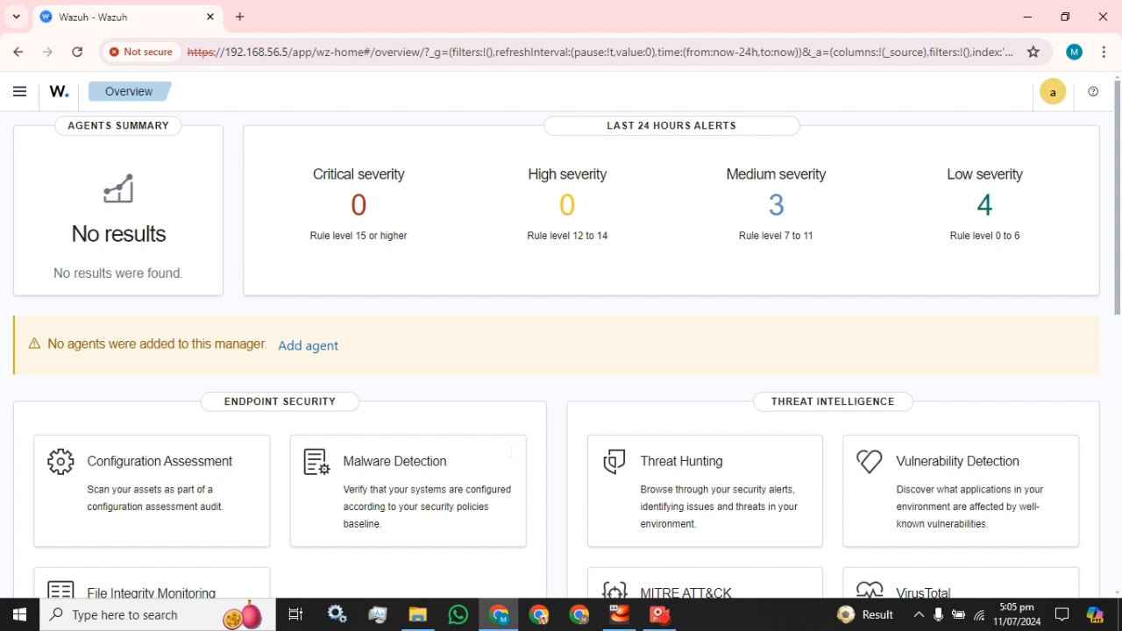
# Open the help information and highlight the Wazuh version number
pyautogui.click(1052, 93)
pyautogui.click(1094, 91)
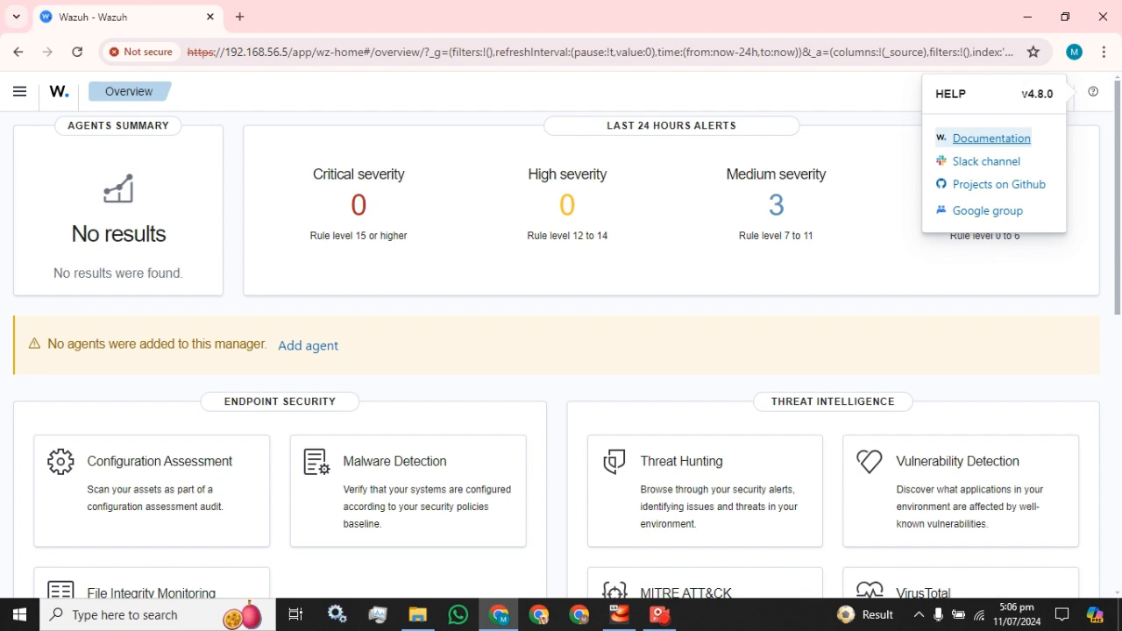
pyautogui.moveTo(1021, 94); pyautogui.dragTo(1053, 107)
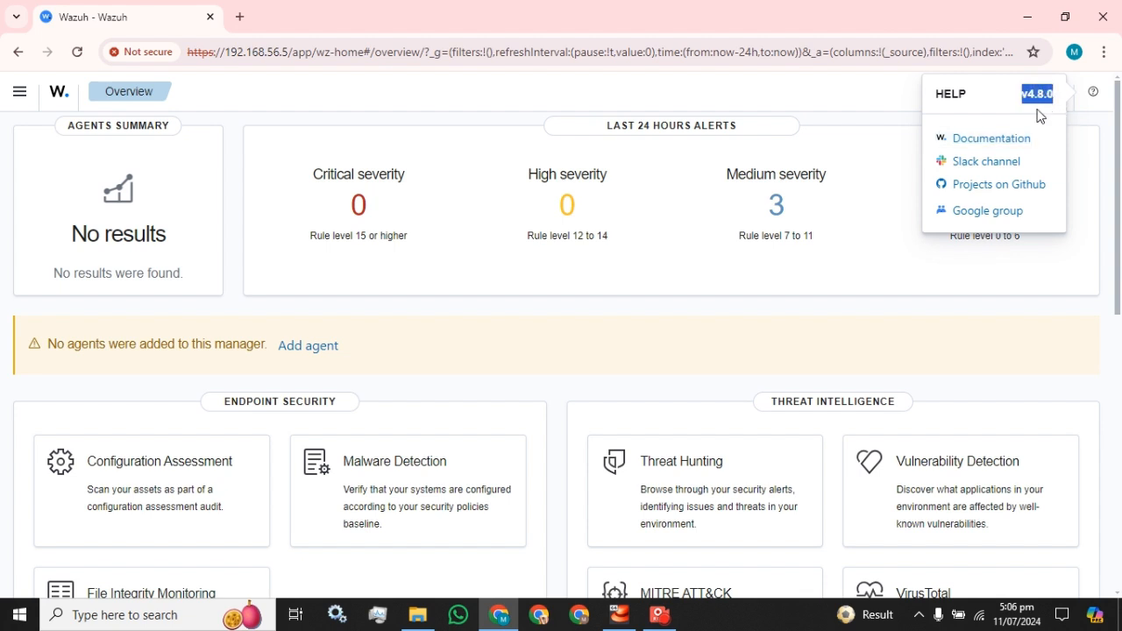
# Show the main navigation and collapse its Security operations, Cloud security, Server management, Indexer management and Dashboard management groups
pyautogui.click(21, 93)
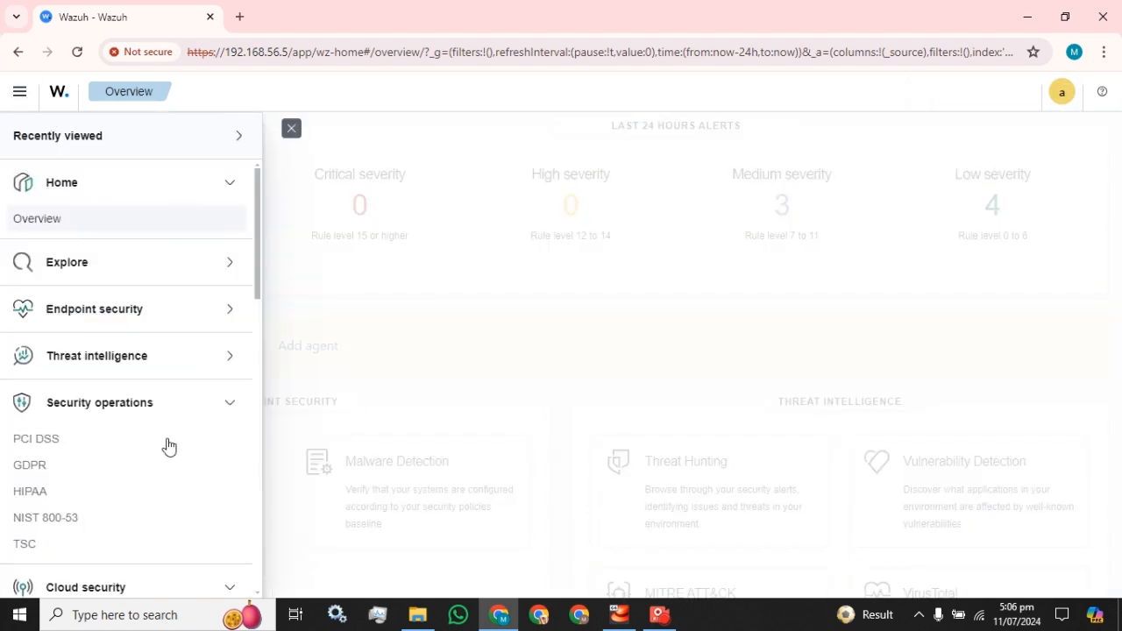
pyautogui.click(231, 405)
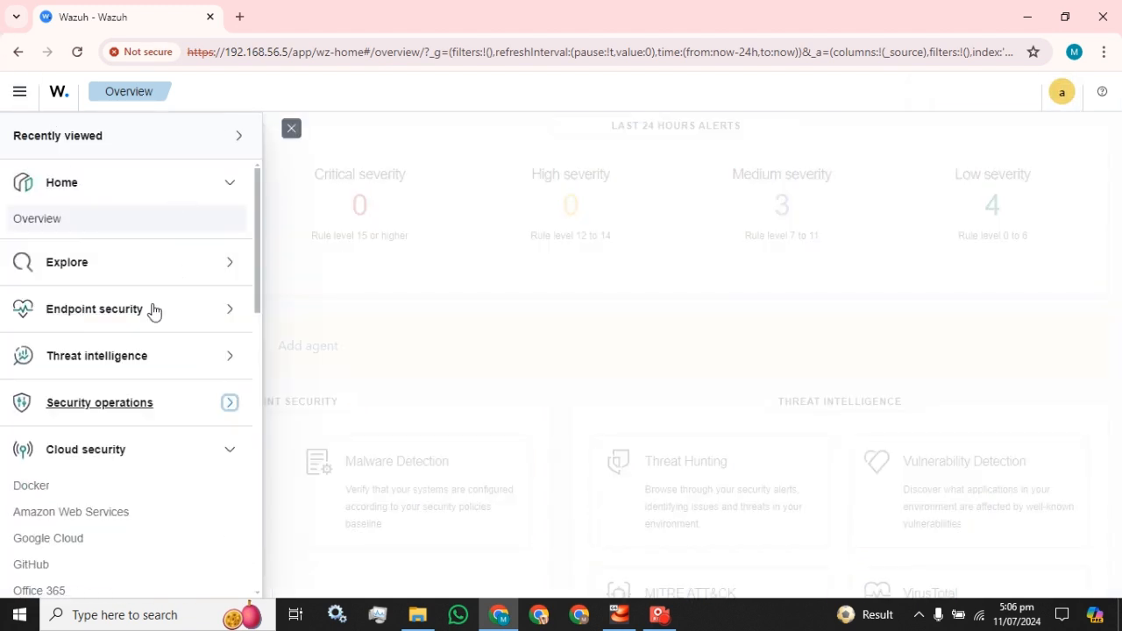
pyautogui.click(229, 452)
pyautogui.click(229, 498)
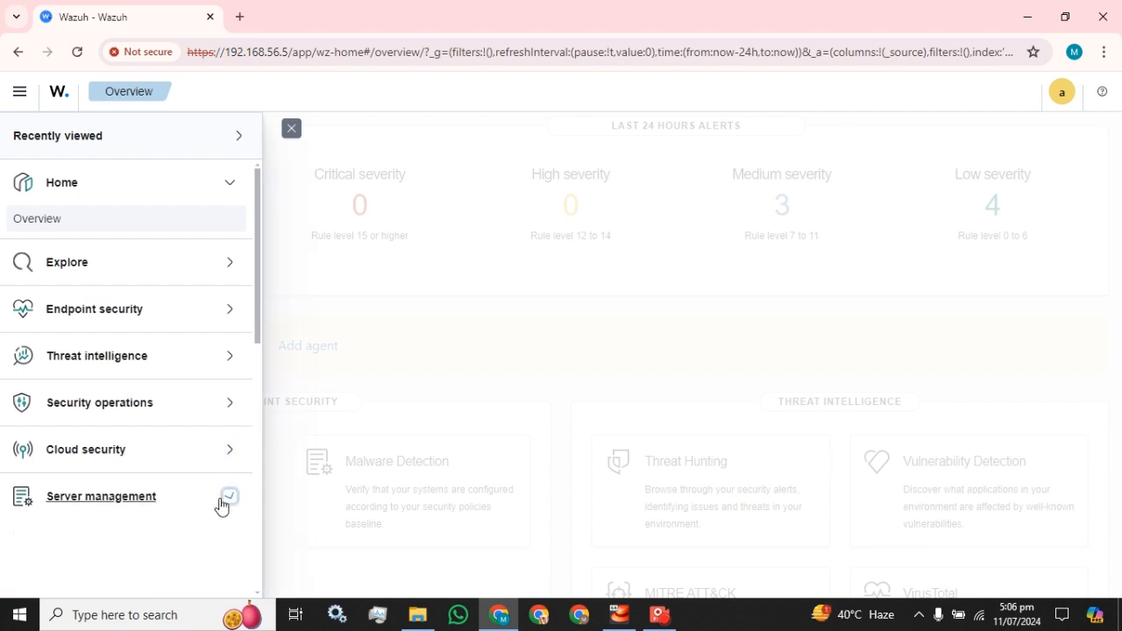
pyautogui.scroll(-1, 188, 491)
pyautogui.click(230, 467)
pyautogui.scroll(-2, 222, 478)
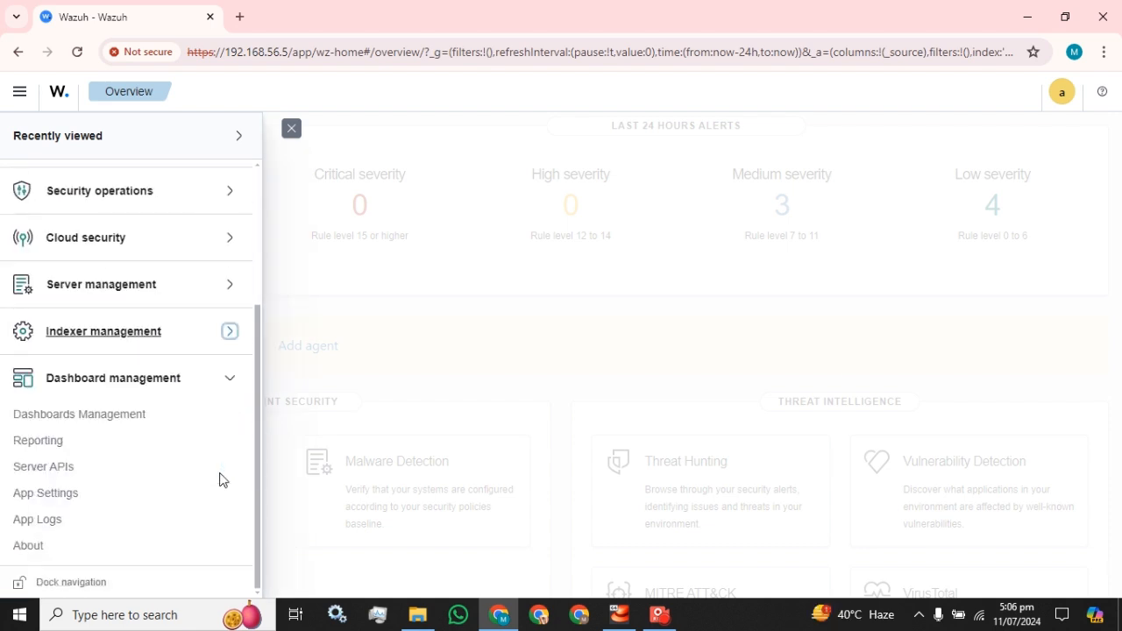
pyautogui.click(229, 379)
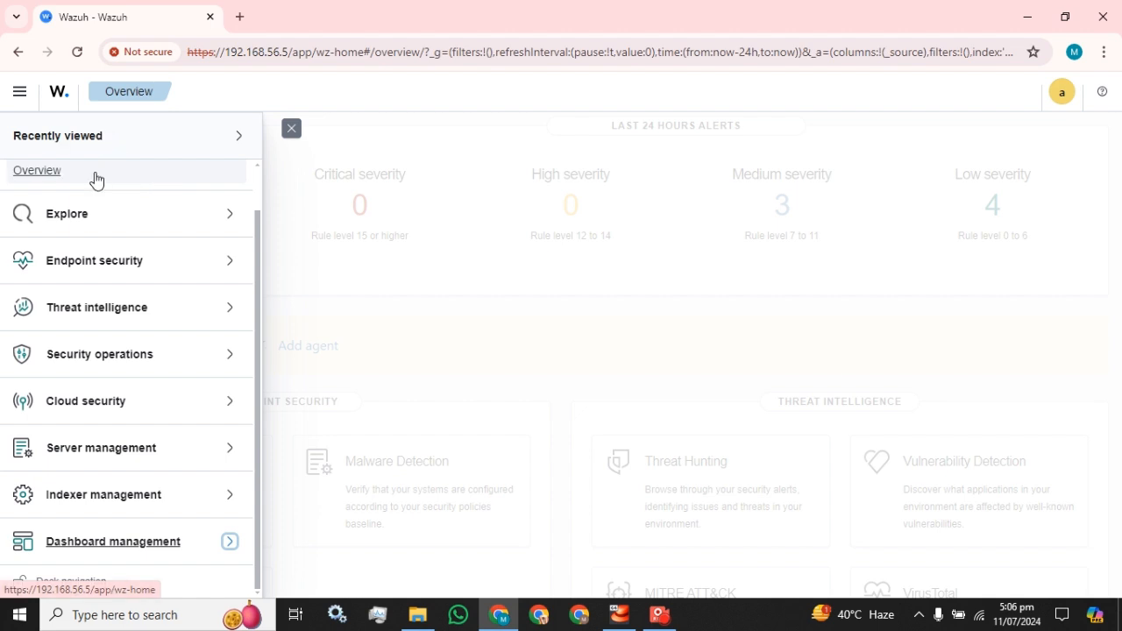
pyautogui.click(229, 227)
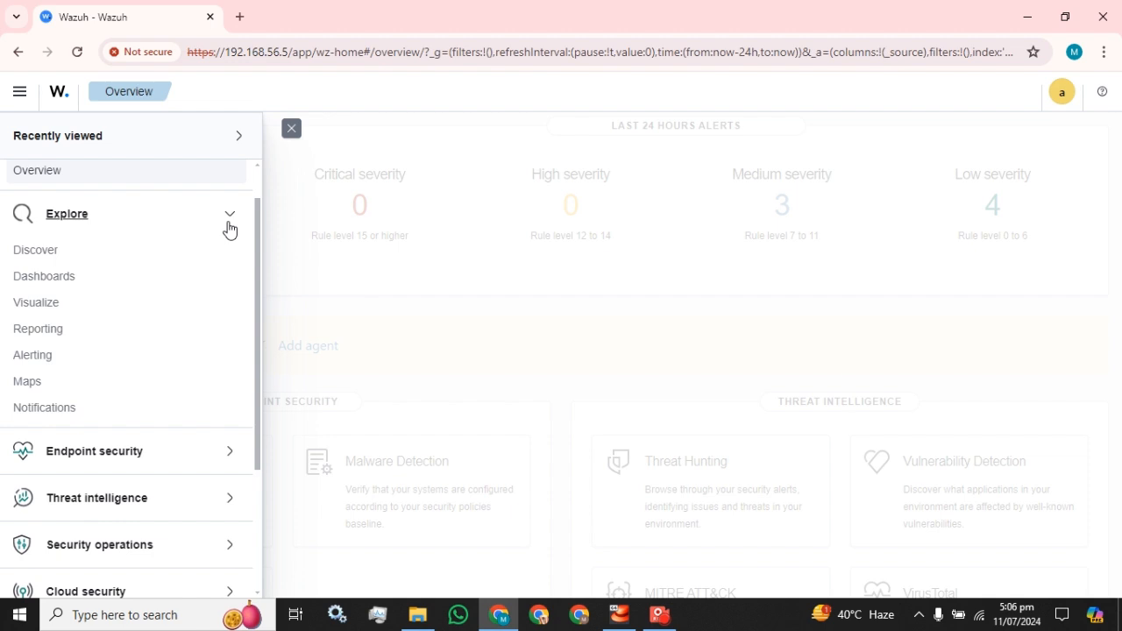
pyautogui.click(229, 226)
# Open the internal users list in the Security section of Indexer management
pyautogui.click(196, 542)
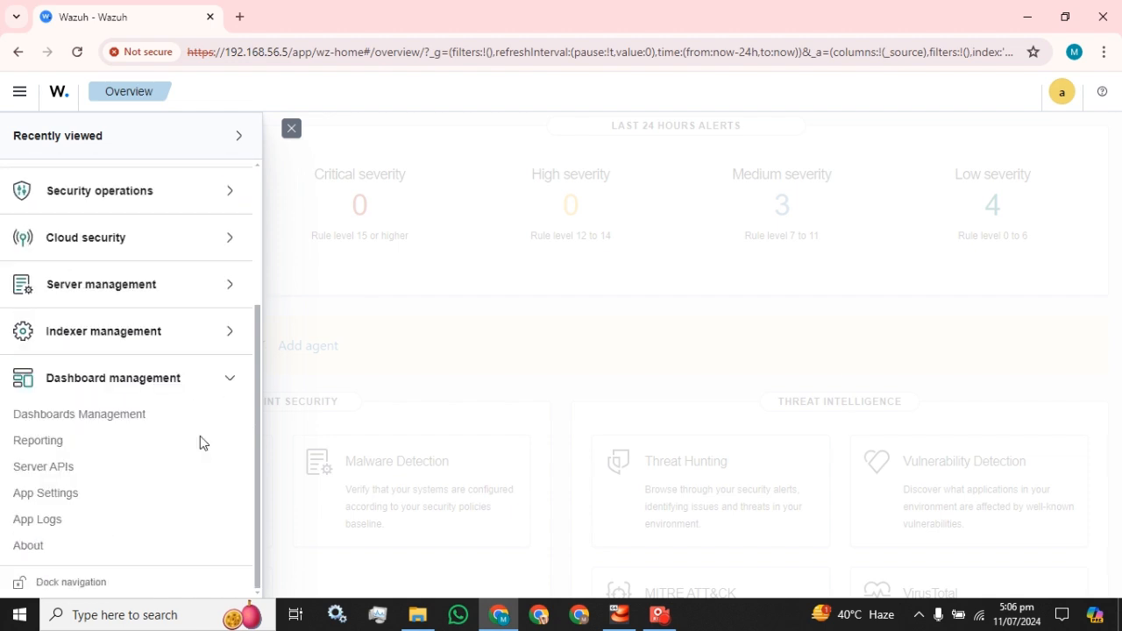
pyautogui.click(234, 339)
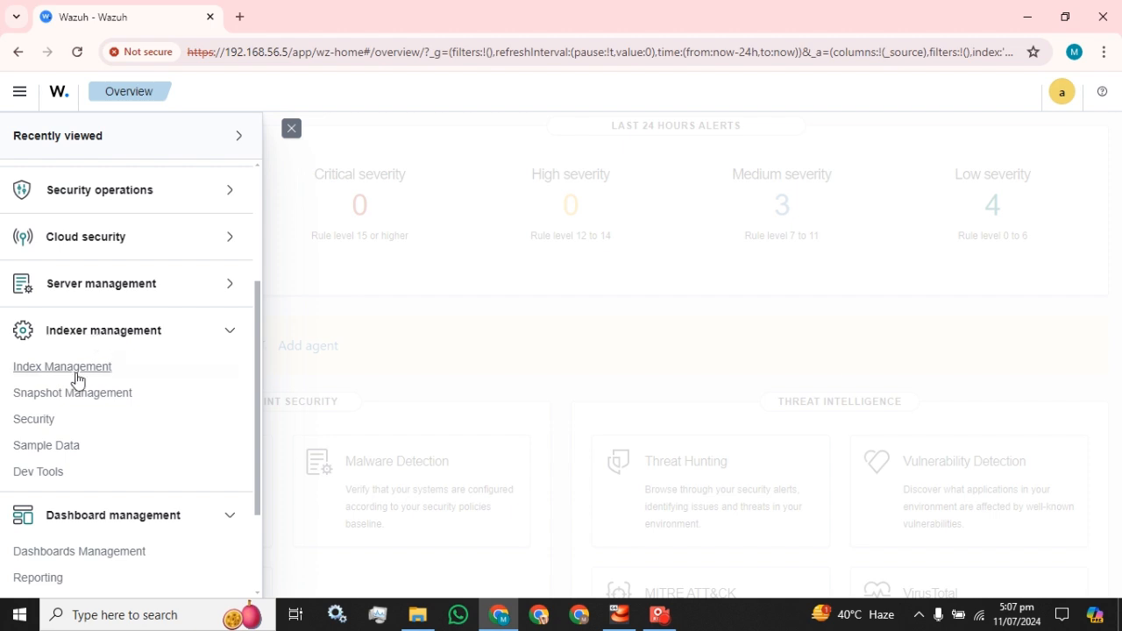
pyautogui.click(39, 422)
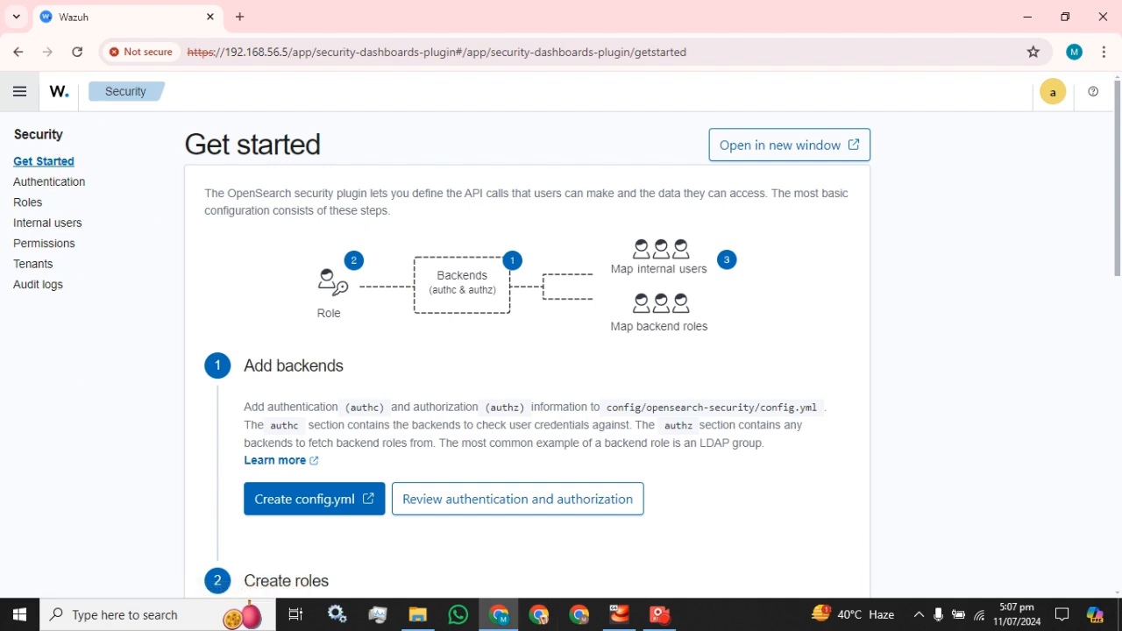
pyautogui.click(47, 226)
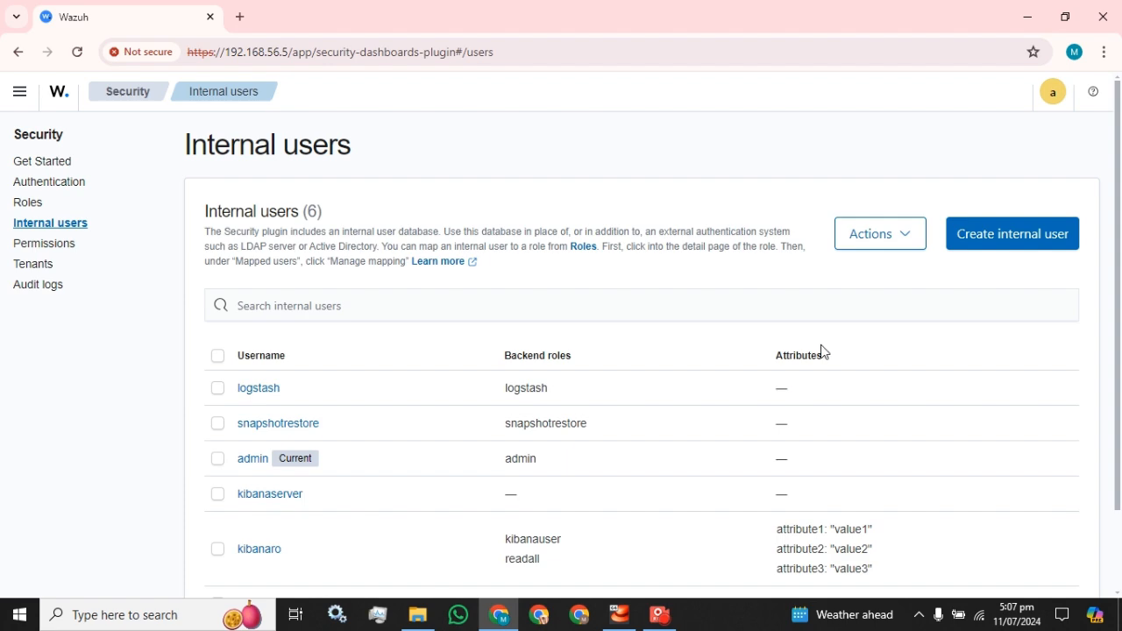
pyautogui.scroll(-2, 428, 330)
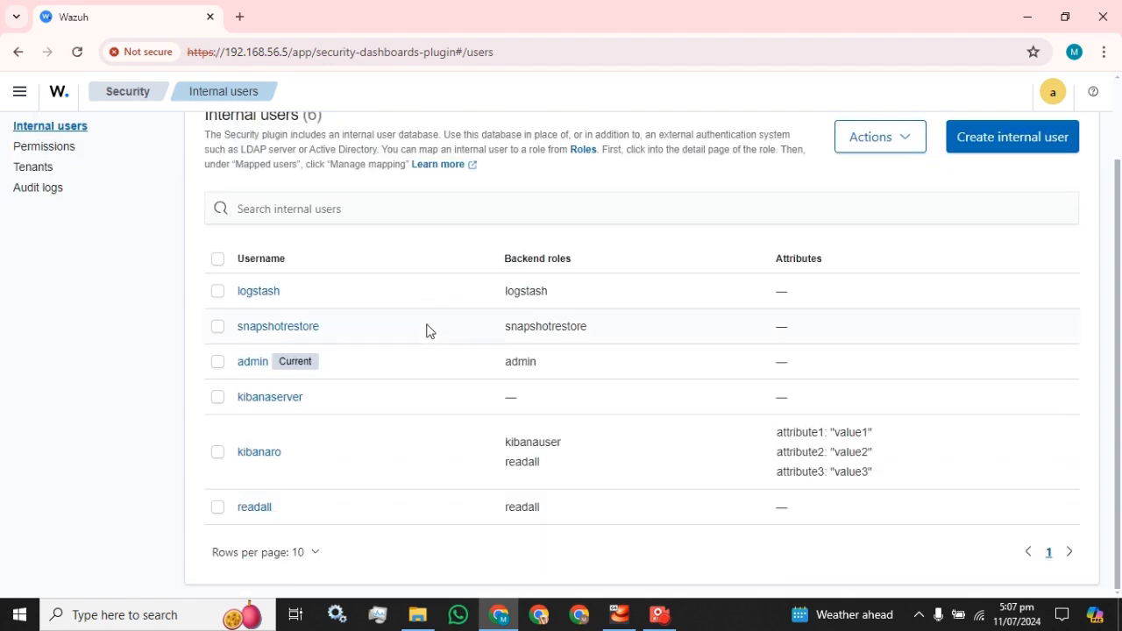
pyautogui.scroll(2, 1019, 133)
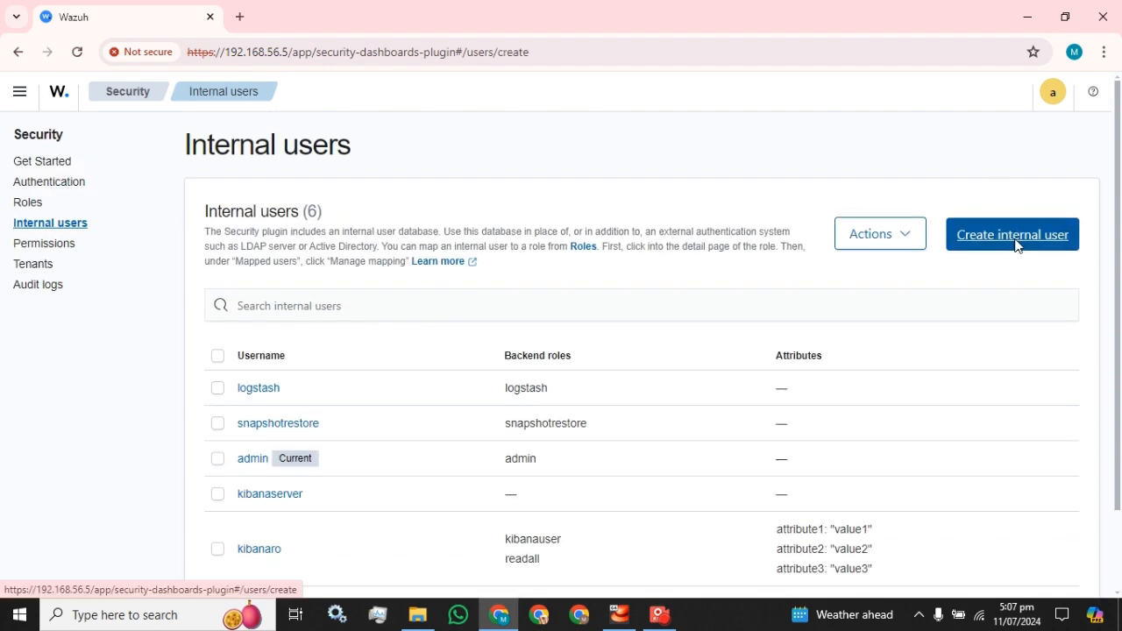
# Start creating an internal user with the username test
pyautogui.click(1015, 238)
pyautogui.click(50, 326)
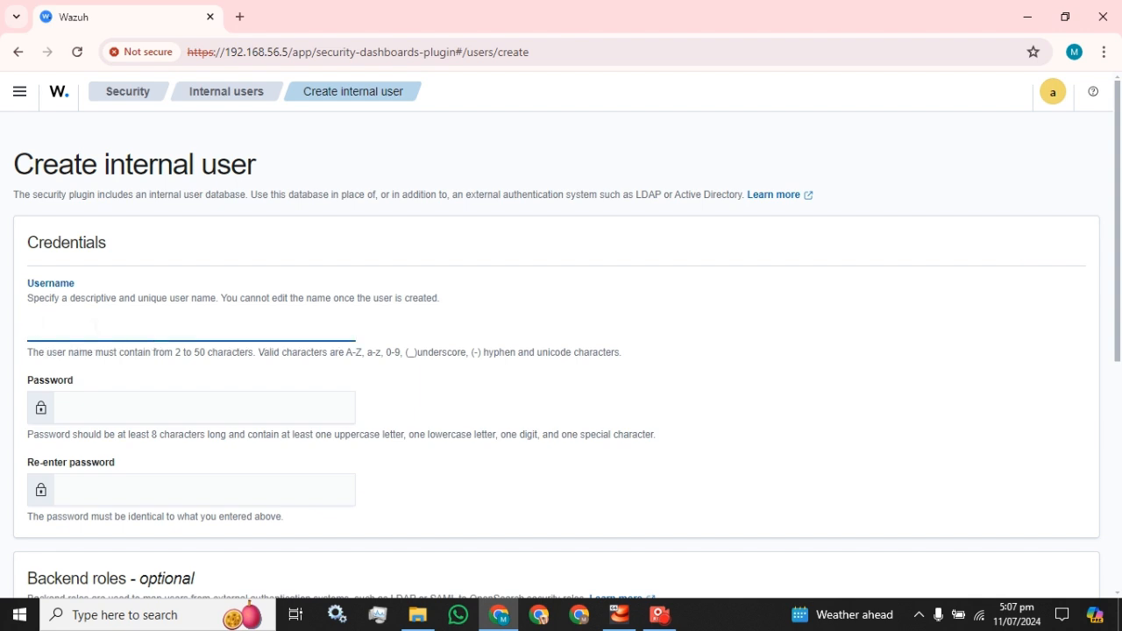
pyautogui.write('test')
# Enter a password for the new user and repeat it in the confirmation field
pyautogui.click(88, 408)
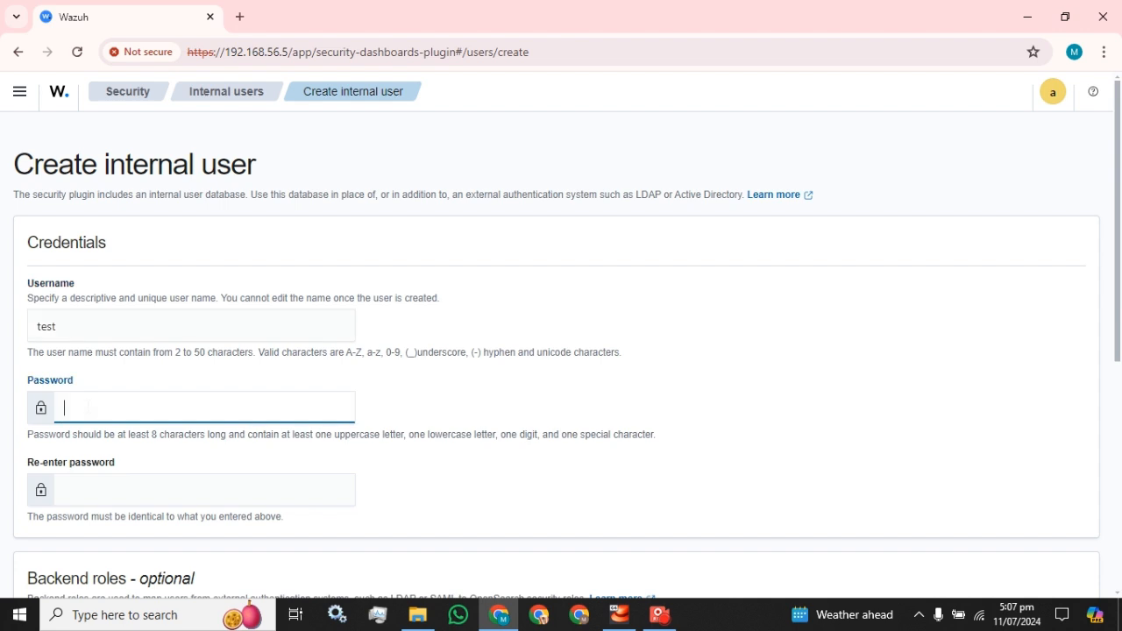
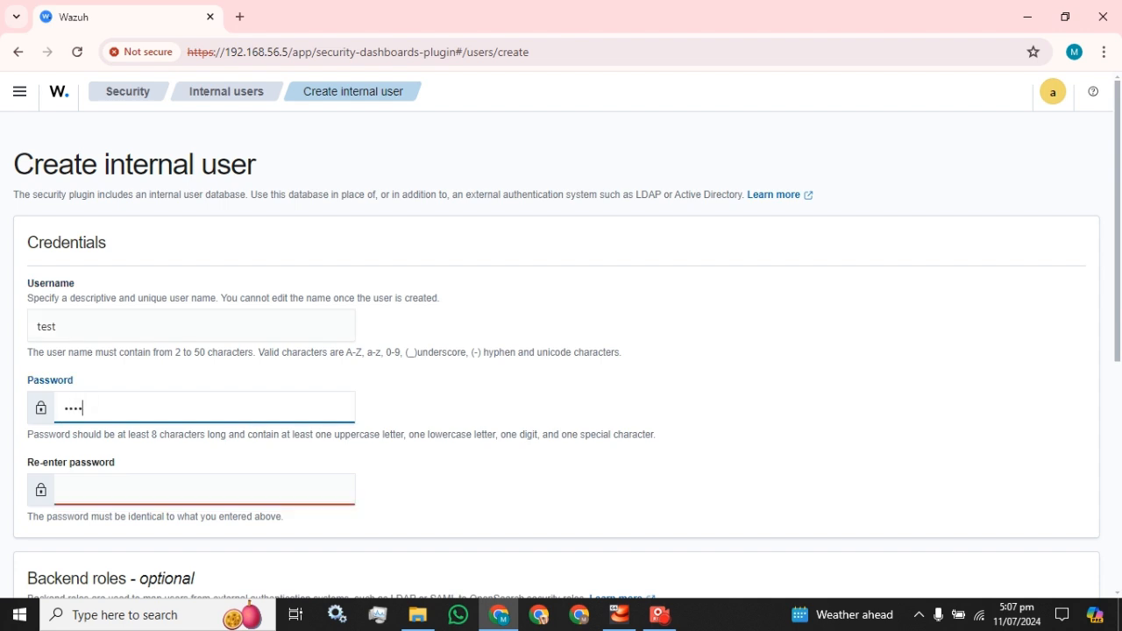
pyautogui.hotkey('ctrl', 'a')
pyautogui.write('••••••••••')
pyautogui.click(108, 478)
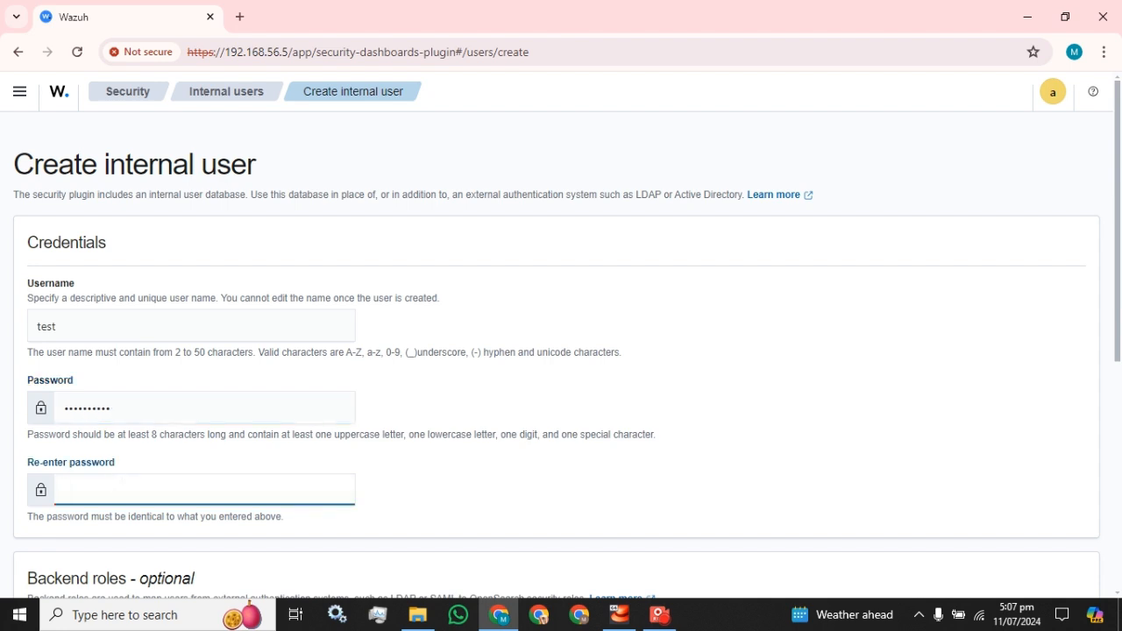
pyautogui.write('••••••••••')
# Assign the backend role admin to the new user and submit the form
pyautogui.scroll(-4, 130, 474)
pyautogui.press('Tab')
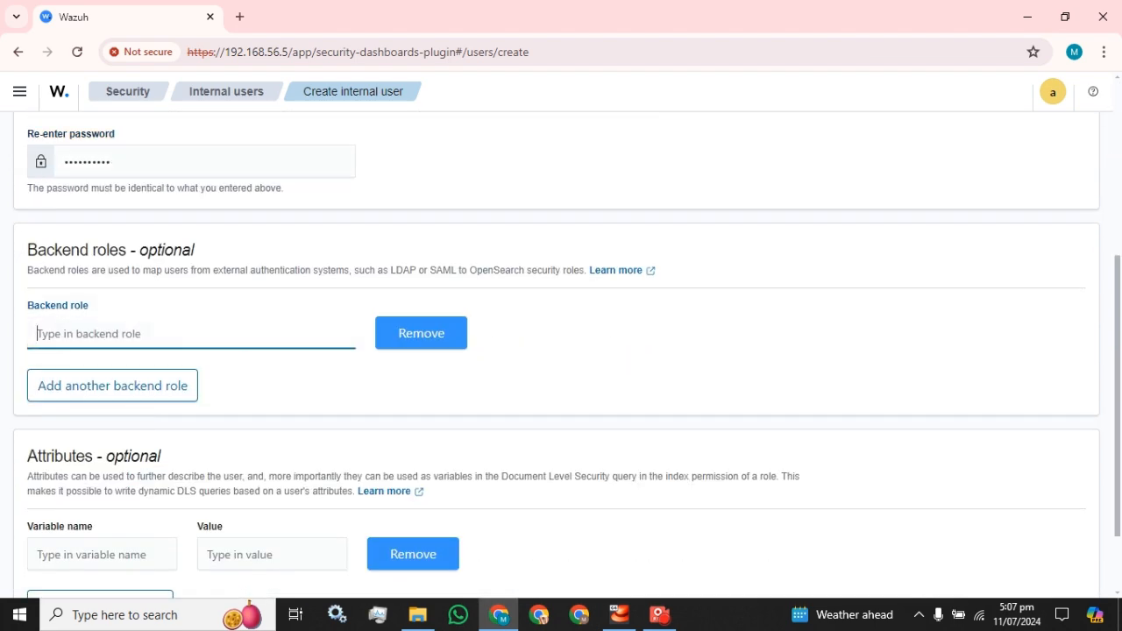
pyautogui.write('s')
pyautogui.press('BackSpace')
pyautogui.write('admin')
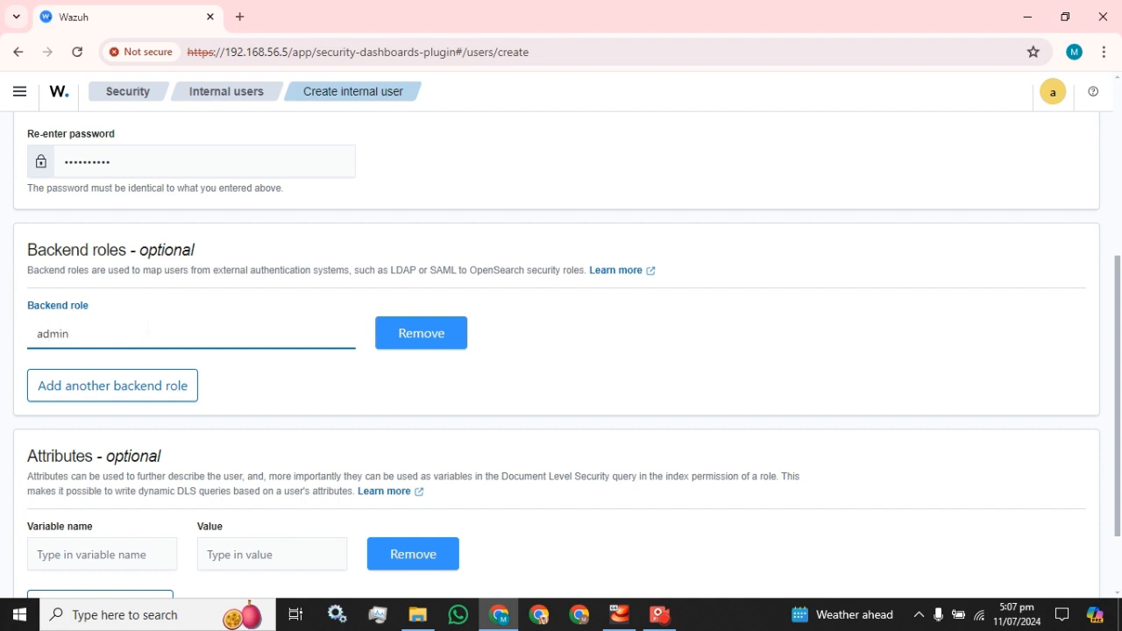
pyautogui.scroll(-2, 220, 421)
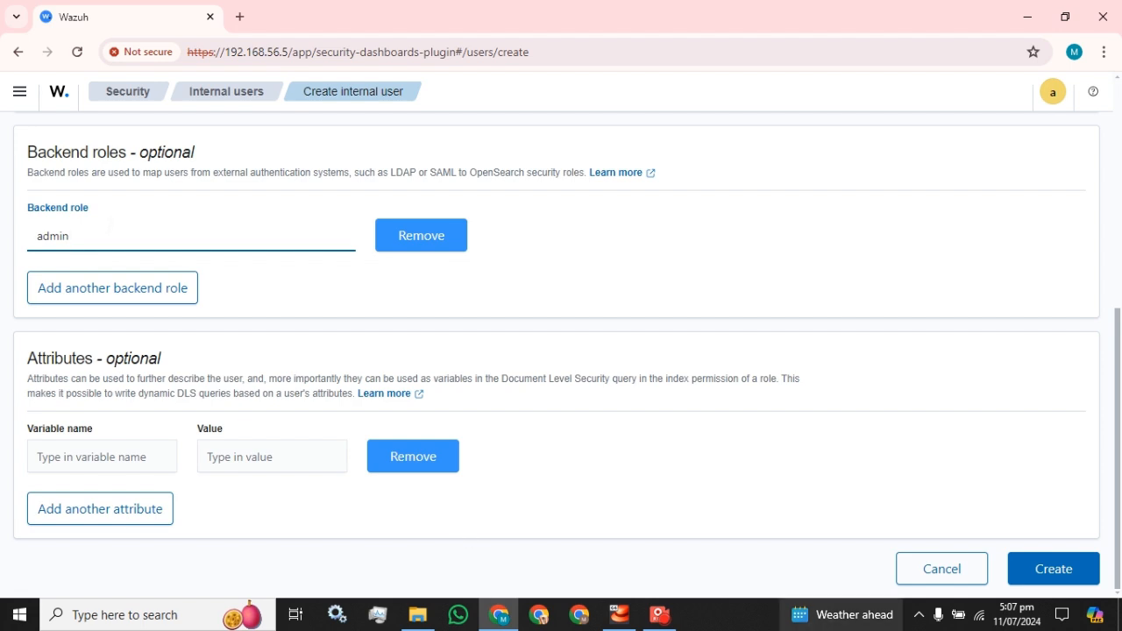
pyautogui.click(1082, 580)
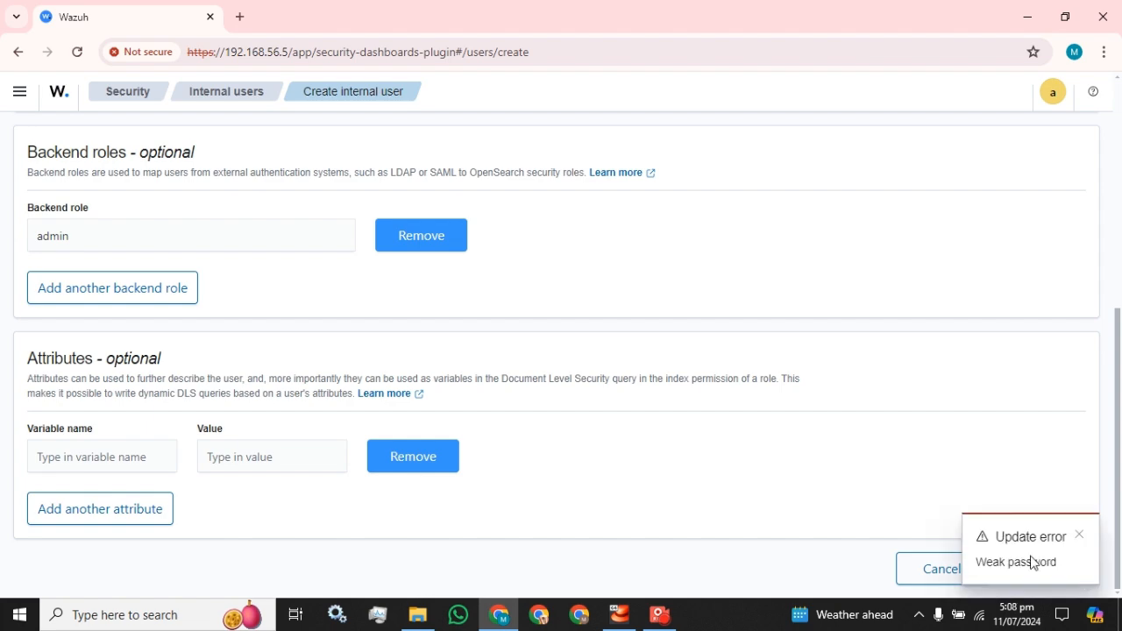
# Replace the password in both the password and confirmation fields, then try to create the user again
pyautogui.scroll(5, 348, 411)
pyautogui.doubleClick(129, 409)
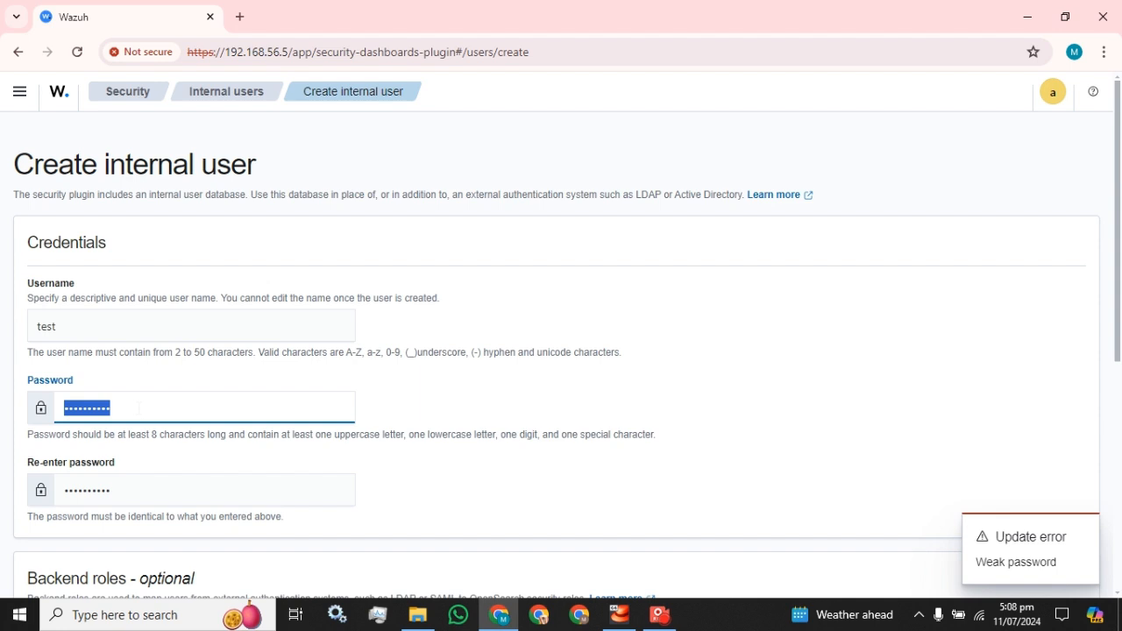
pyautogui.write('•••••')
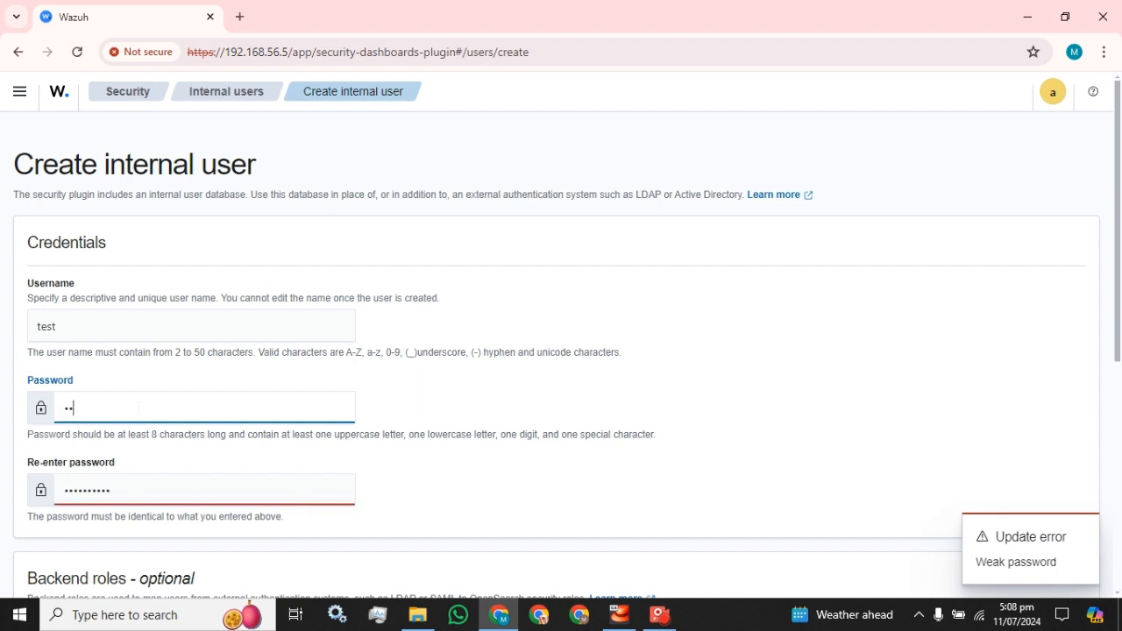
pyautogui.write('•••••')
pyautogui.press('Tab')
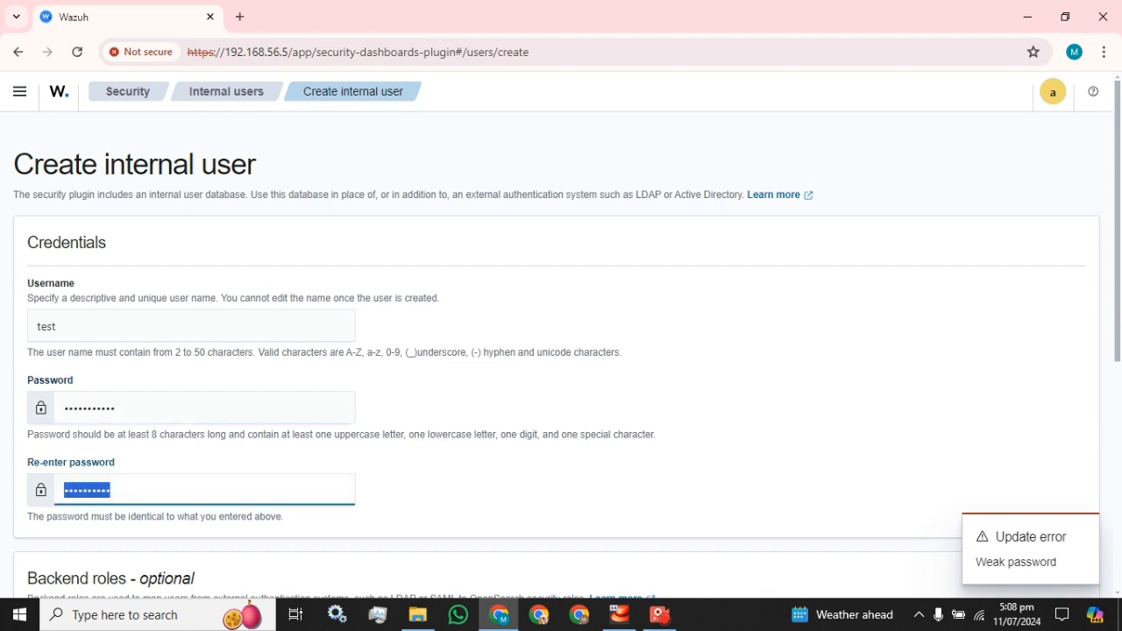
pyautogui.write('•••••••••••')
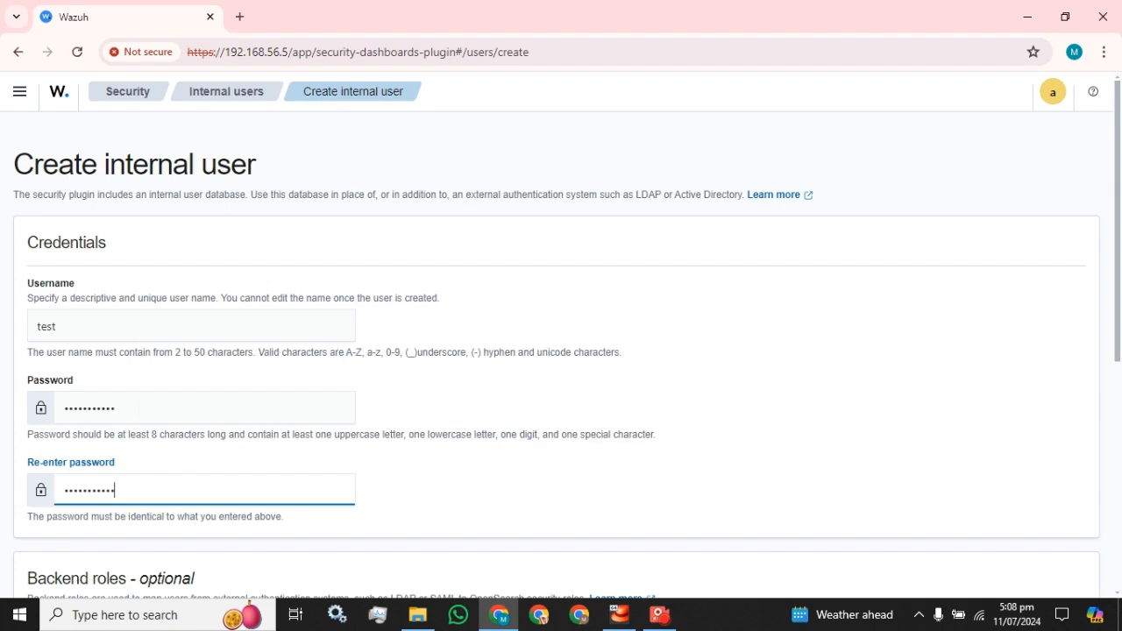
pyautogui.scroll(-5, 361, 430)
pyautogui.click(1056, 570)
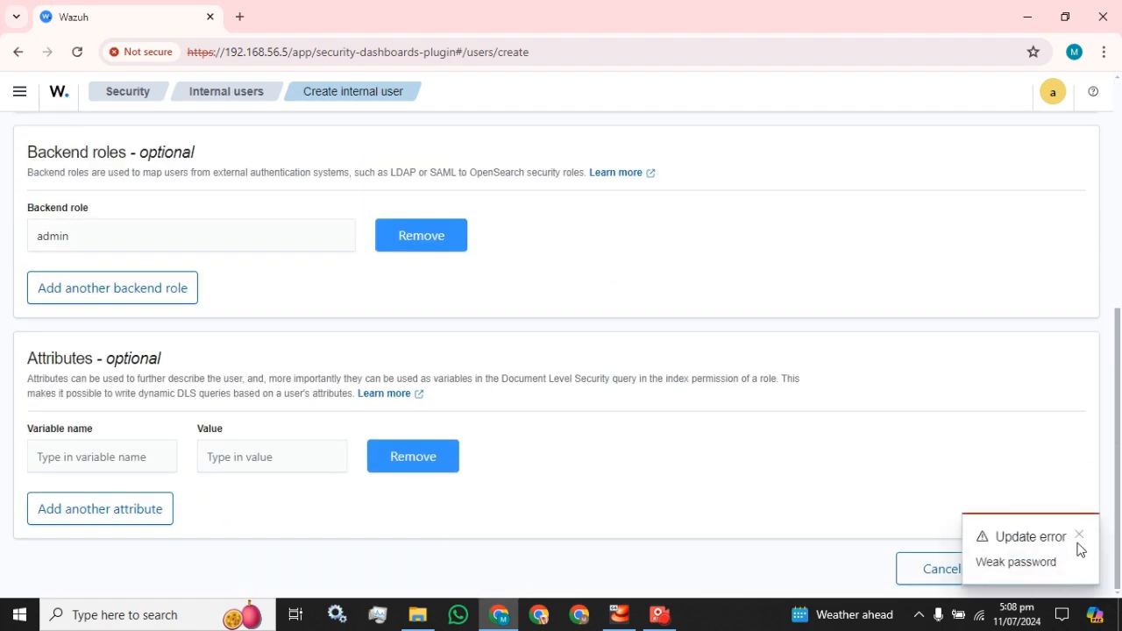
pyautogui.click(1079, 534)
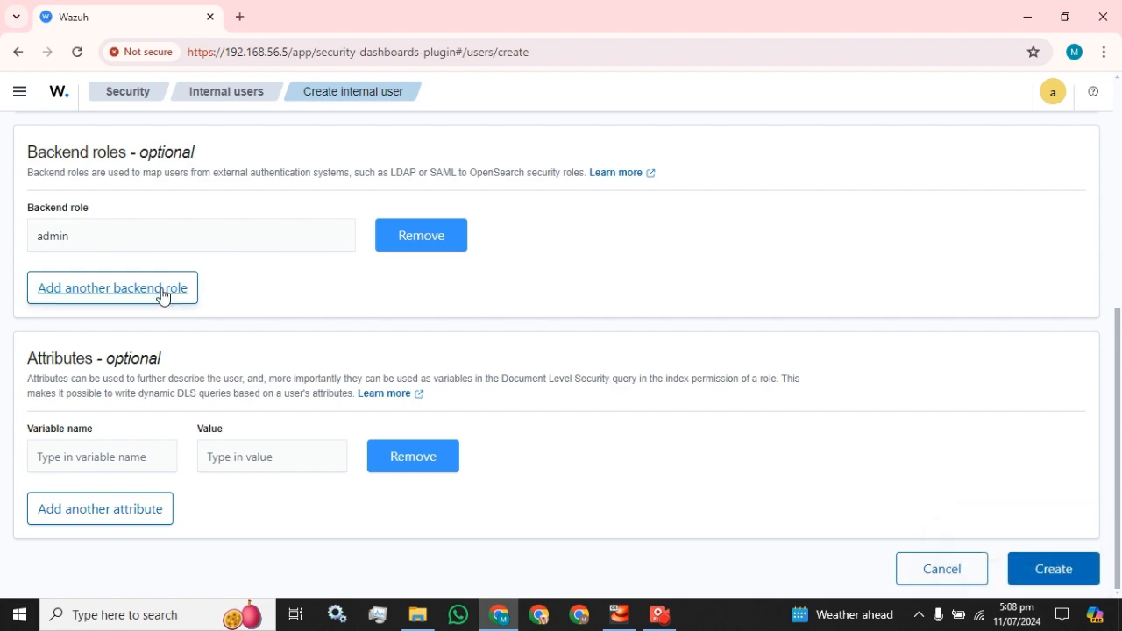
# Write a new password for the user in a blank Notepad document and select the whole text for copying
pyautogui.scroll(5, 162, 295)
pyautogui.doubleClick(146, 411)
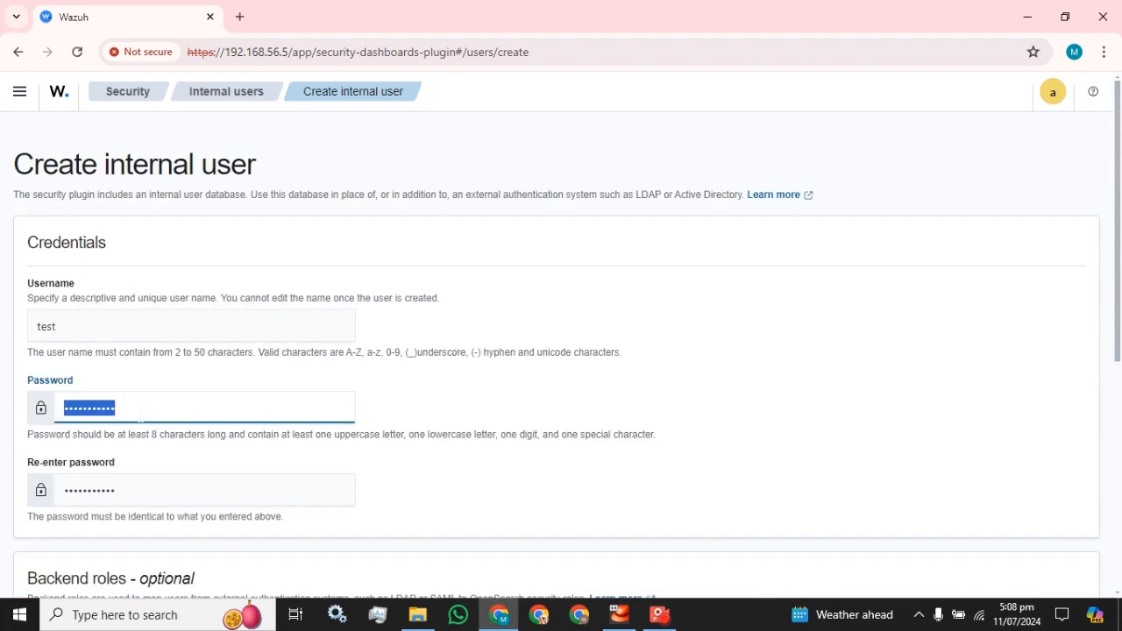
pyautogui.click(118, 623)
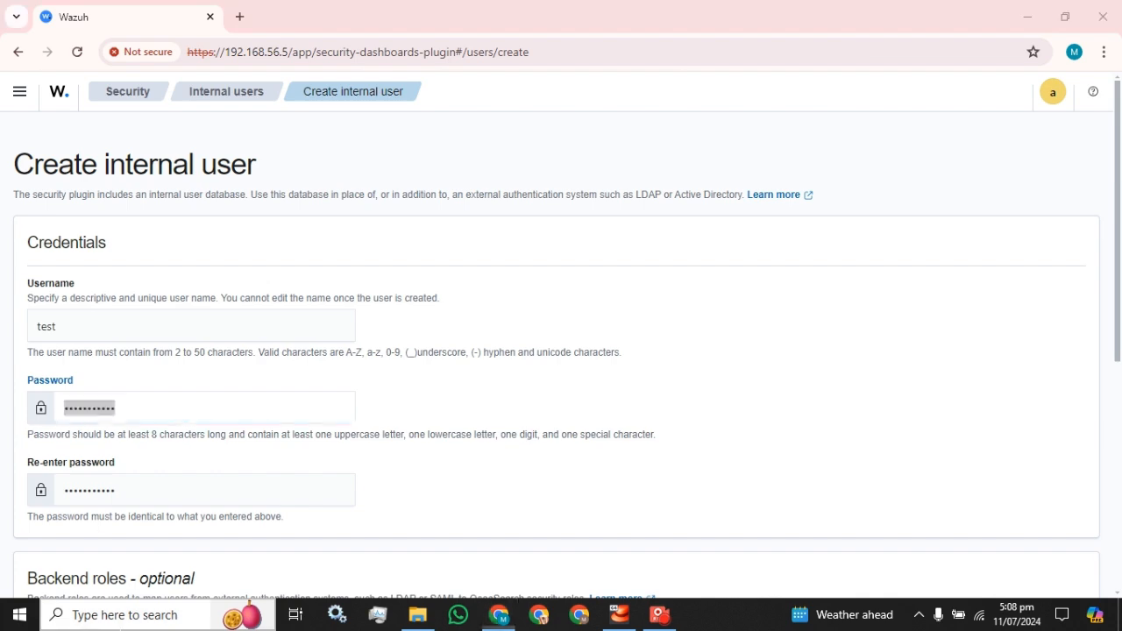
pyautogui.press('Return')
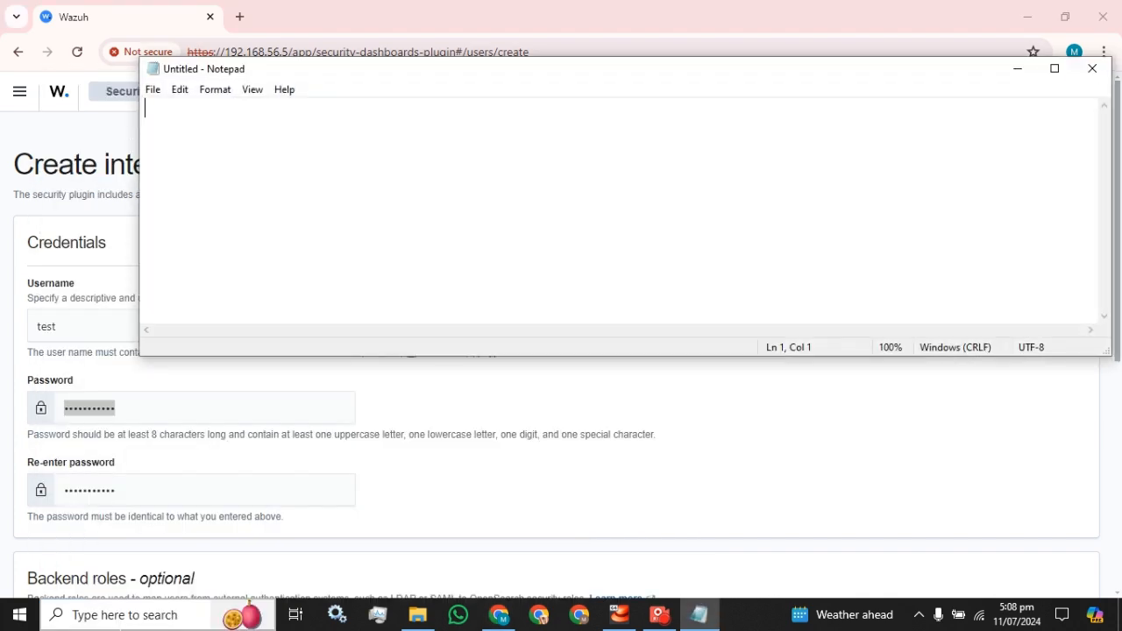
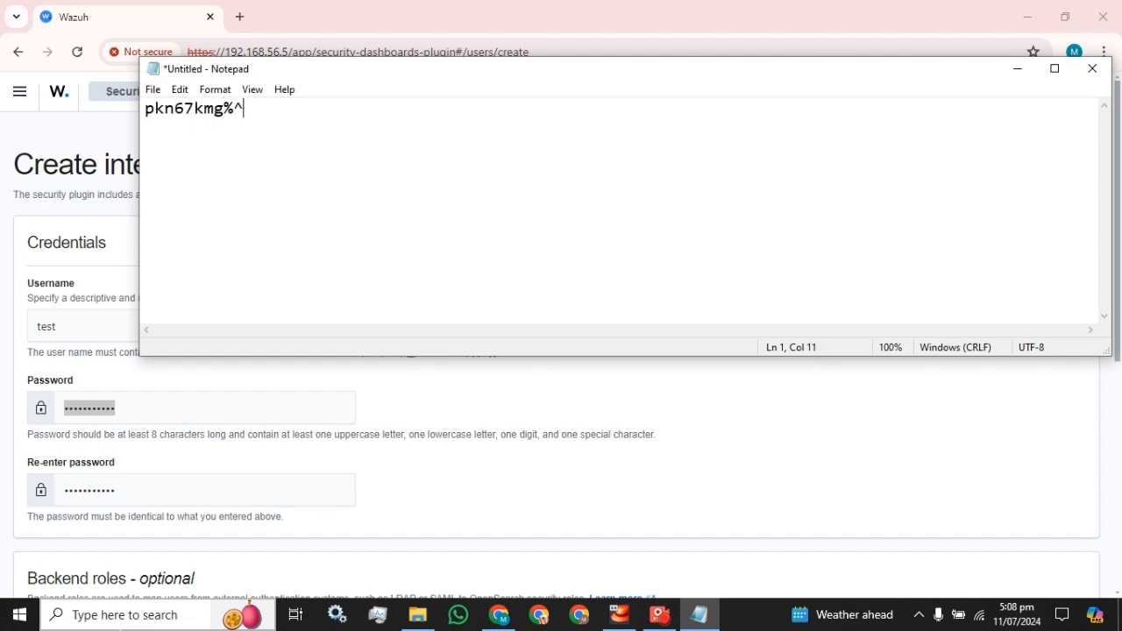
pyautogui.hotkey('ctrl', 'a')
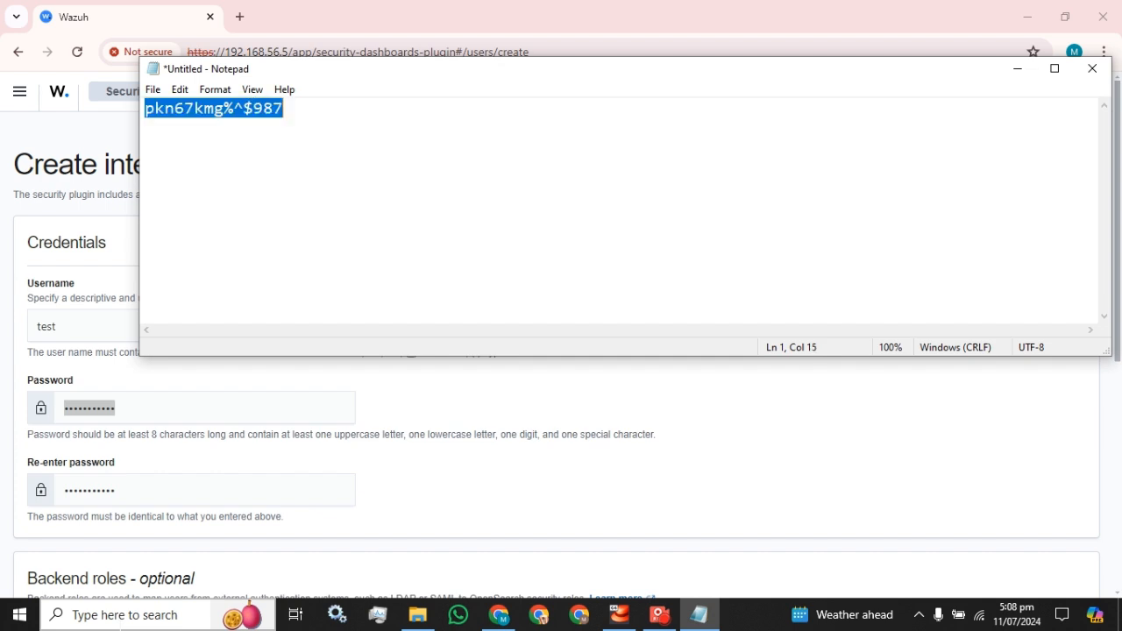
# Return to the Wazuh form, replace the password in both password fields with the copied one, and create the user
pyautogui.click(148, 29)
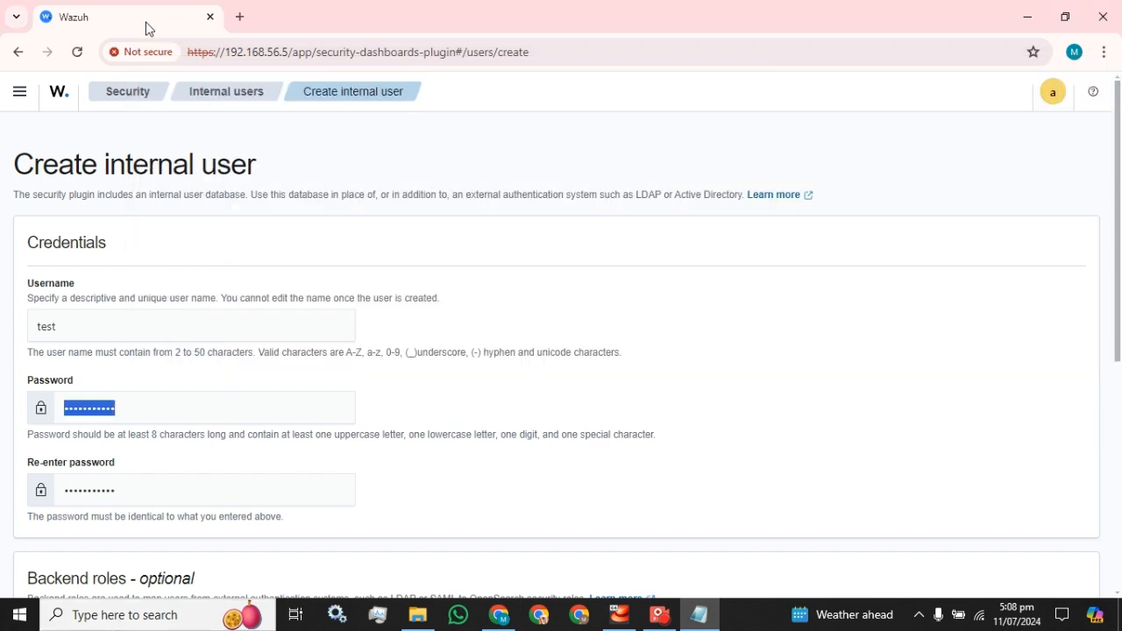
pyautogui.hotkey('ctrl', 'v')
pyautogui.press('Tab')
pyautogui.hotkey('ctrl', 'v')
pyautogui.scroll(-5, 393, 496)
pyautogui.click(1033, 569)
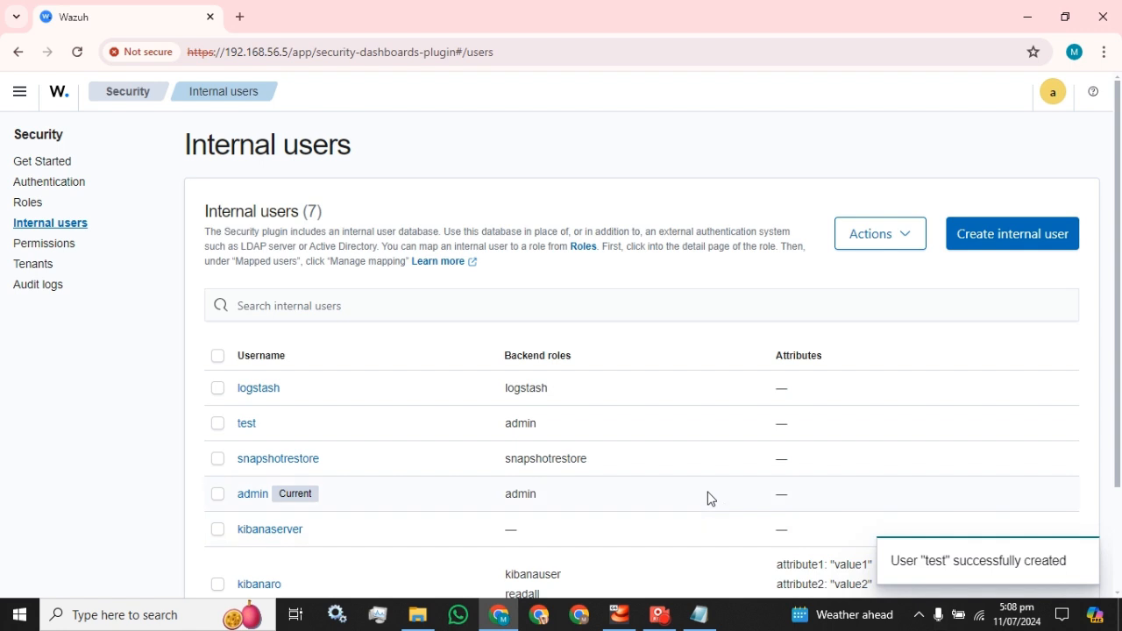
# Check the internal users list for the new user and log out of the admin account
pyautogui.scroll(-3, 568, 471)
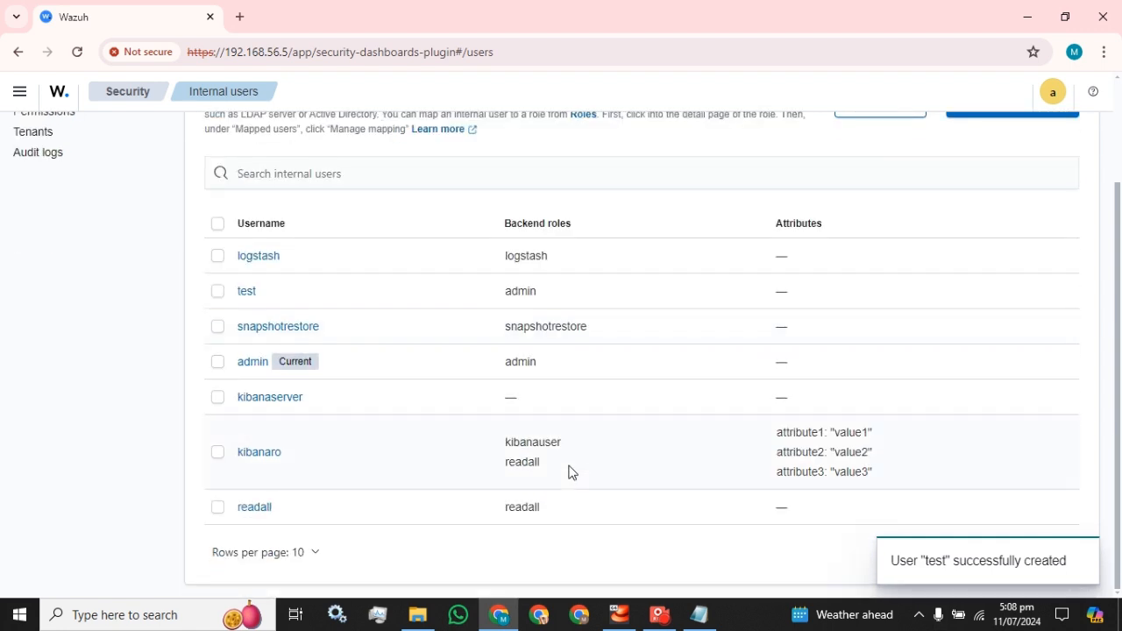
pyautogui.scroll(3, 568, 472)
pyautogui.click(1053, 97)
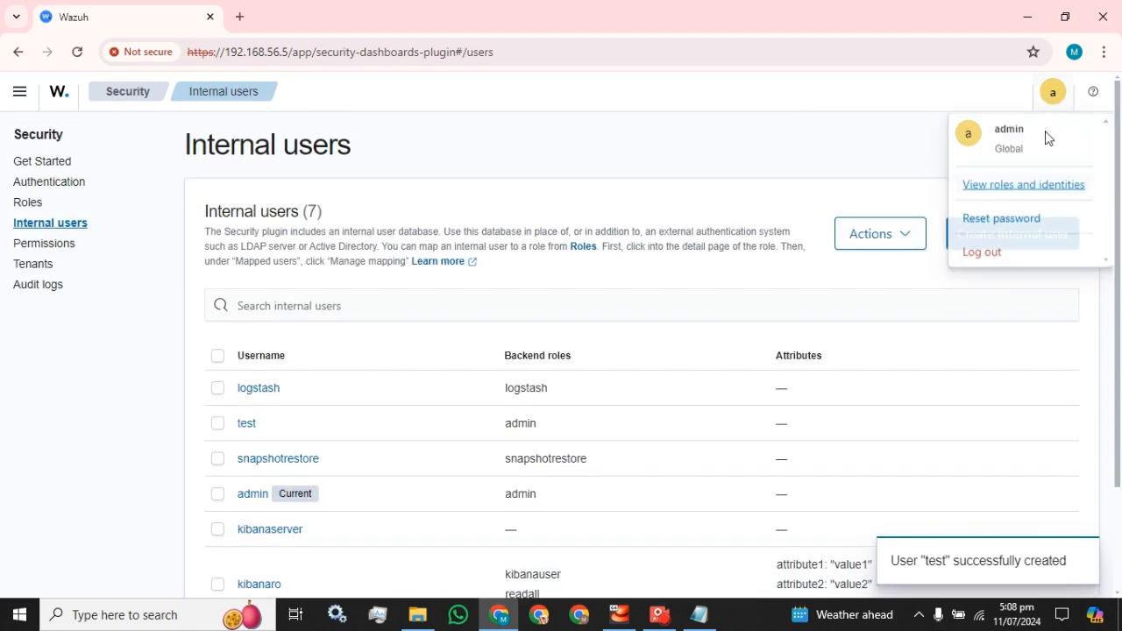
pyautogui.click(973, 255)
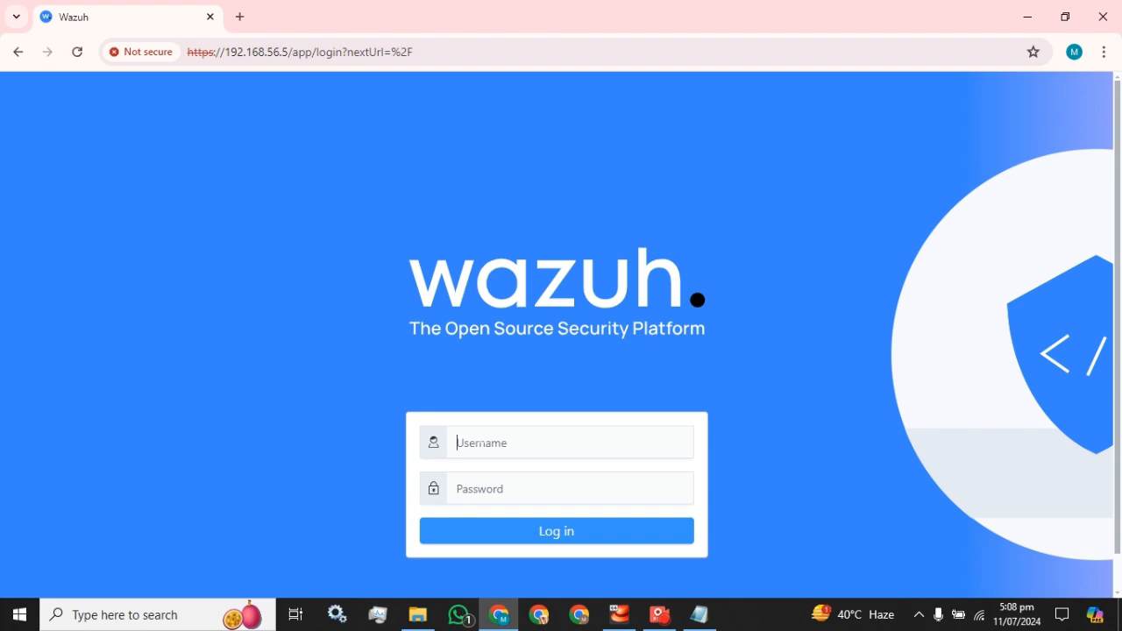
# Log in to Wazuh with the username test and its account password
pyautogui.write('test')
pyautogui.press('Tab')
pyautogui.write('************')
pyautogui.click(531, 538)
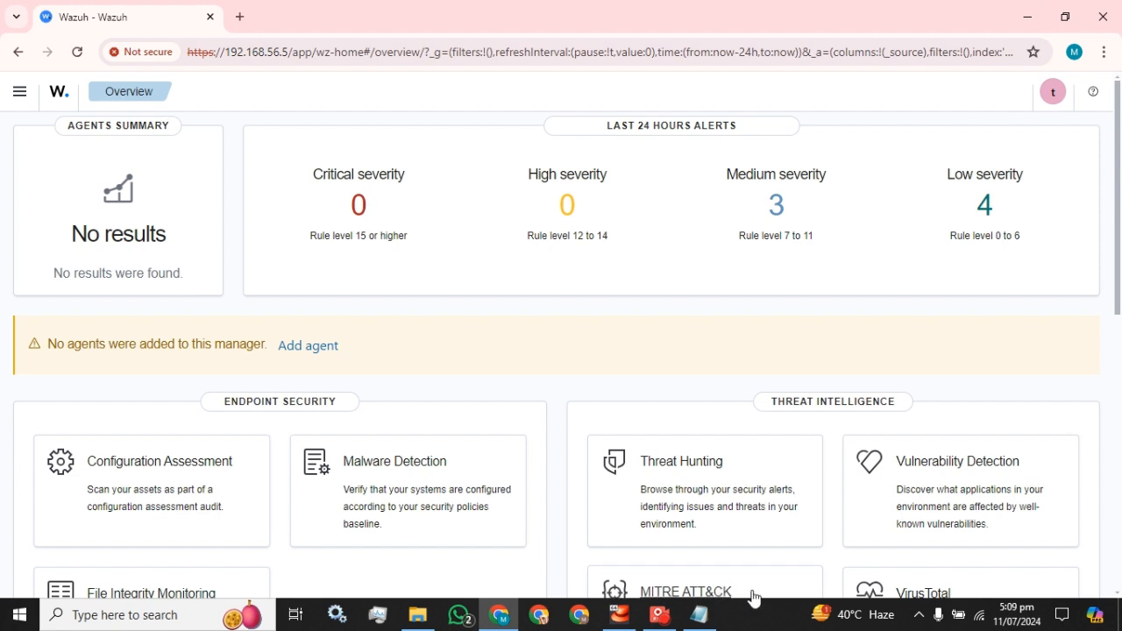
# Open the Internal users page in the Security section of Indexer management
pyautogui.click(19, 100)
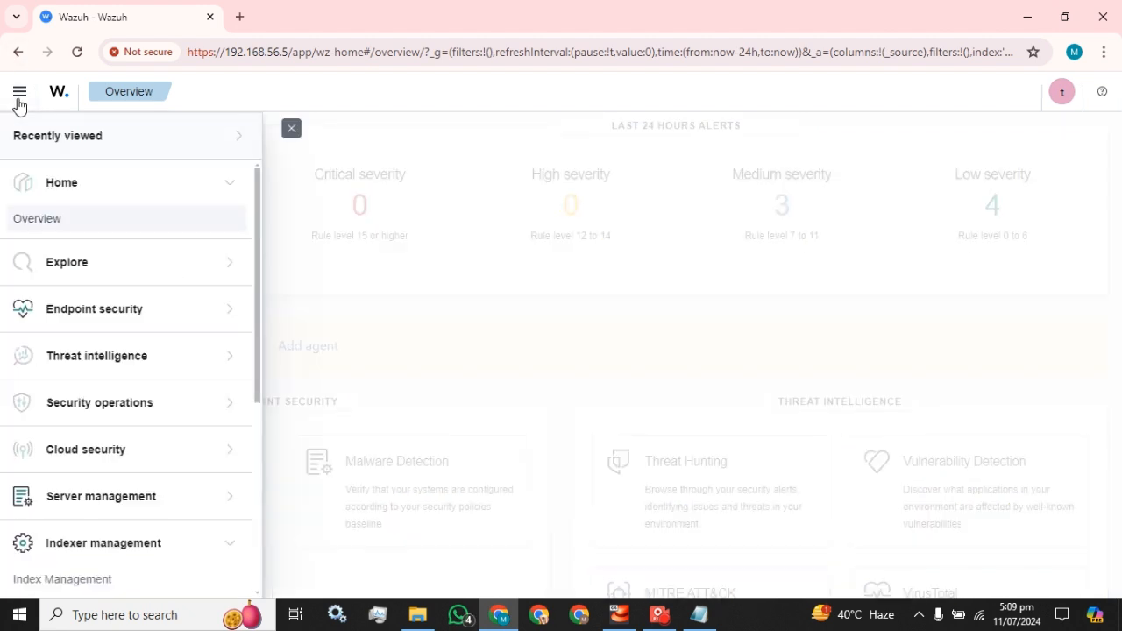
pyautogui.click(128, 548)
pyautogui.scroll(-4, 158, 526)
pyautogui.scroll(-1, 108, 456)
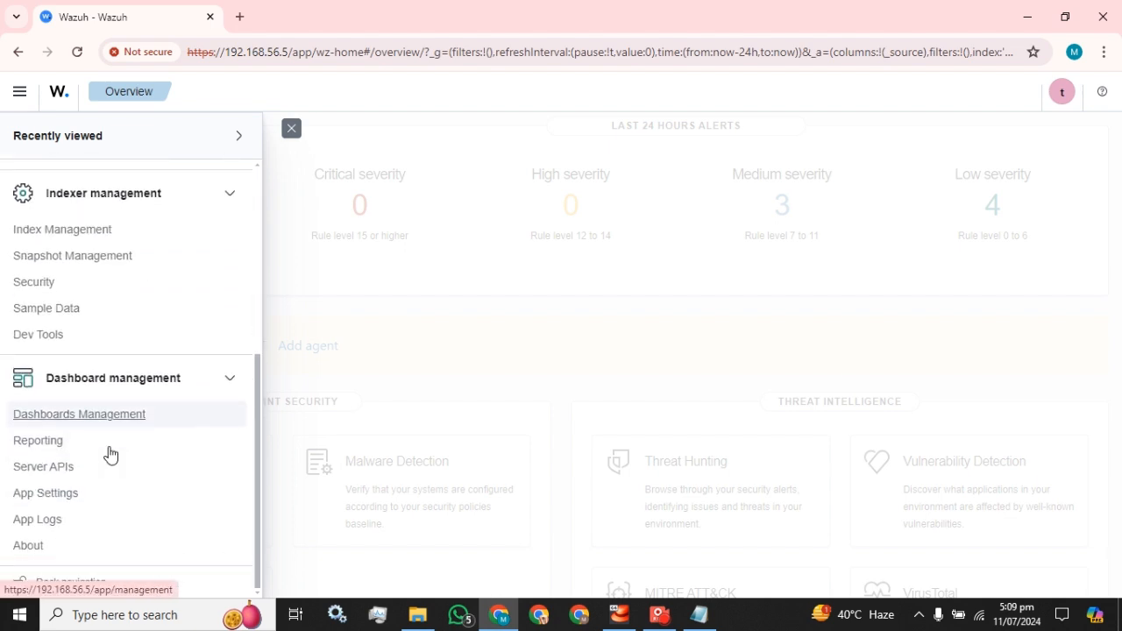
pyautogui.click(19, 282)
pyautogui.click(58, 229)
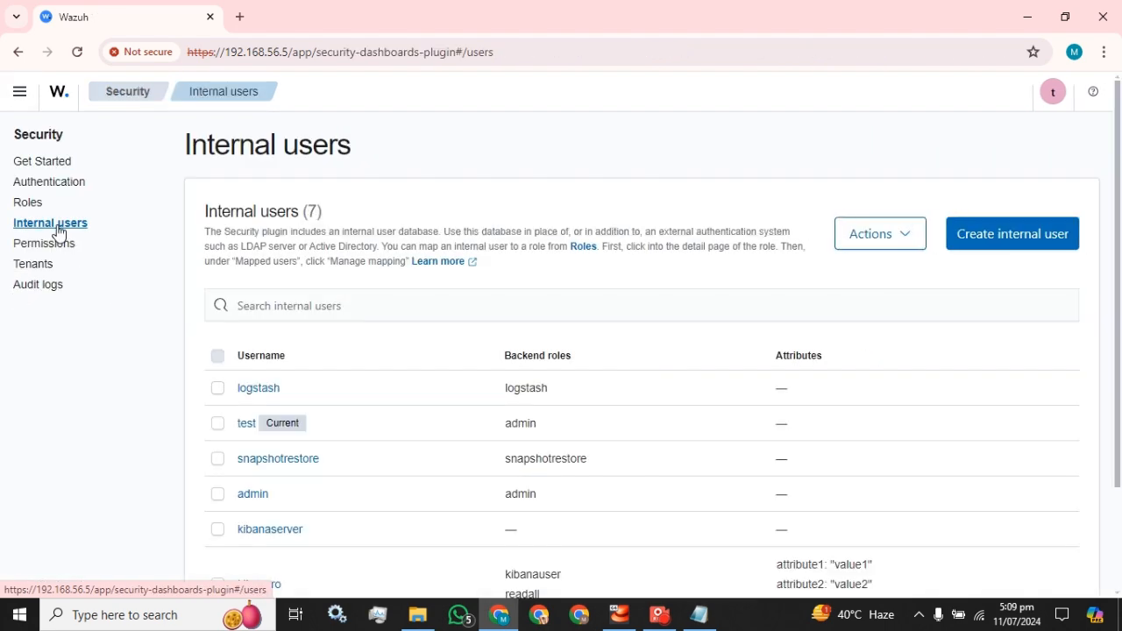
# Look through the existing roles with more rows per page, and briefly view the blank role creation form
pyautogui.click(28, 204)
pyautogui.scroll(-5, 413, 378)
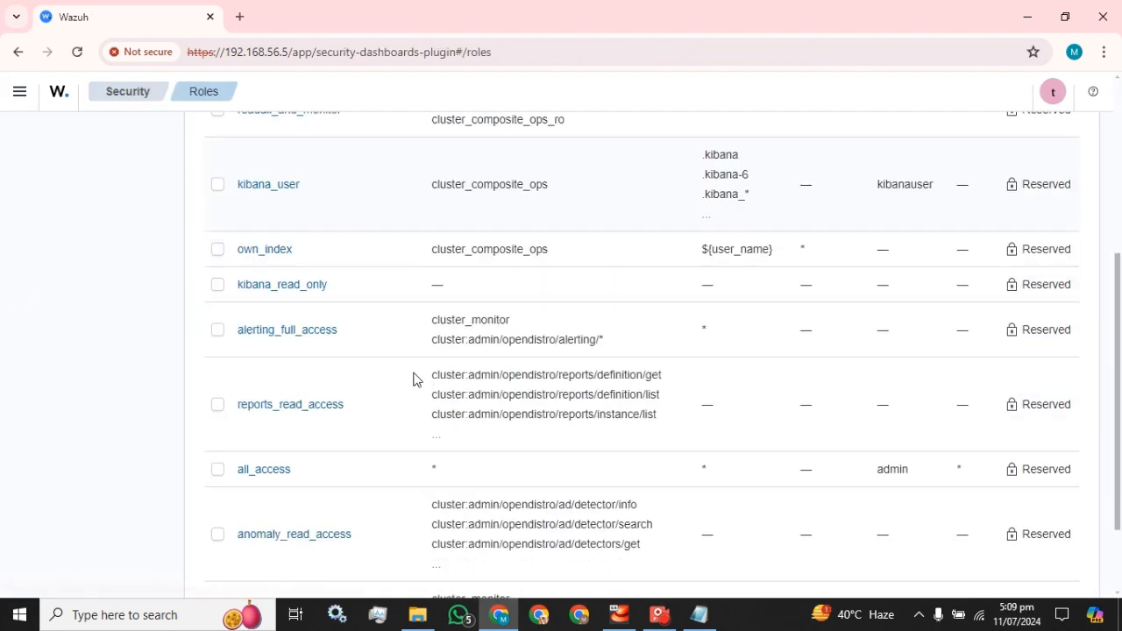
pyautogui.scroll(1, 417, 380)
pyautogui.scroll(4, 415, 379)
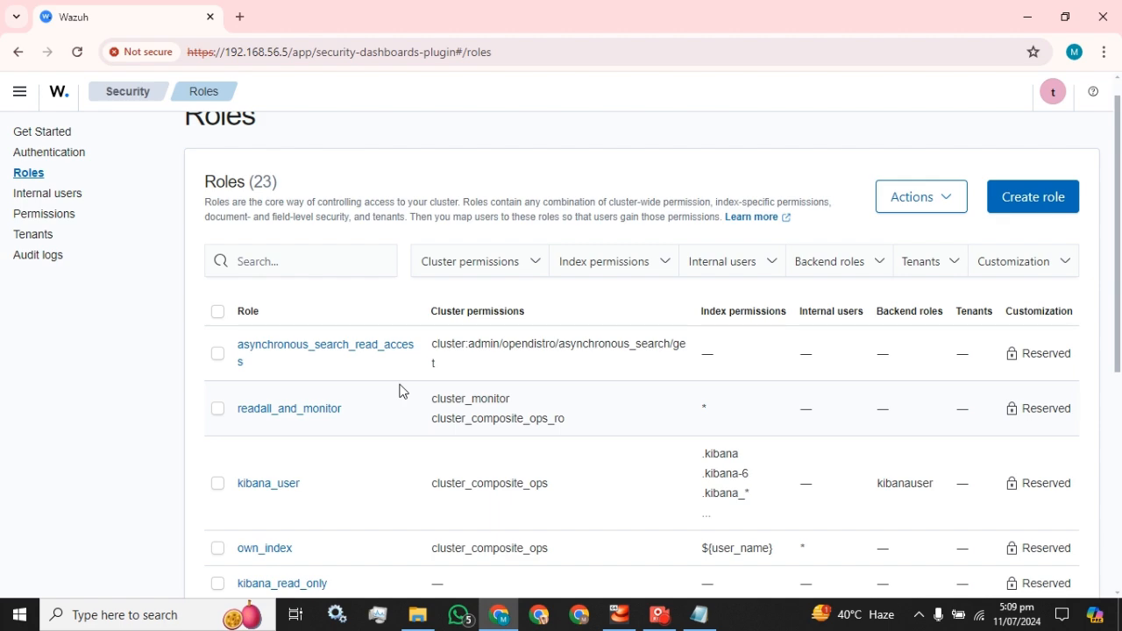
pyautogui.scroll(-5, 400, 391)
pyautogui.click(326, 556)
pyautogui.click(288, 518)
pyautogui.scroll(-5, 465, 324)
pyautogui.scroll(-5, 465, 324)
pyautogui.scroll(5, 466, 324)
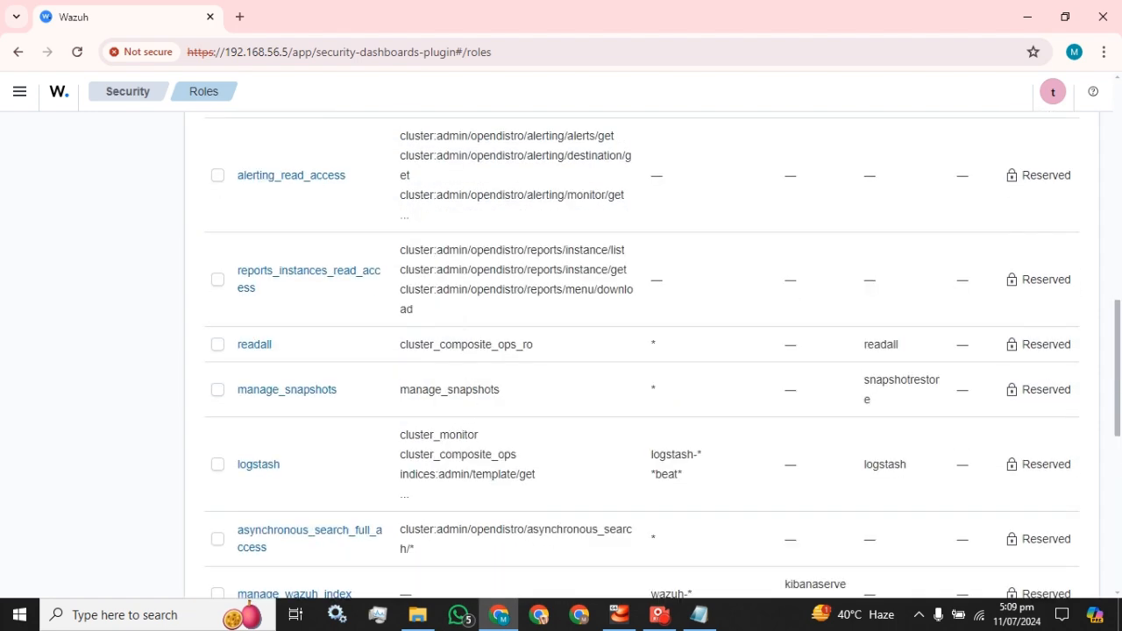
pyautogui.scroll(10, 465, 329)
pyautogui.click(1027, 231)
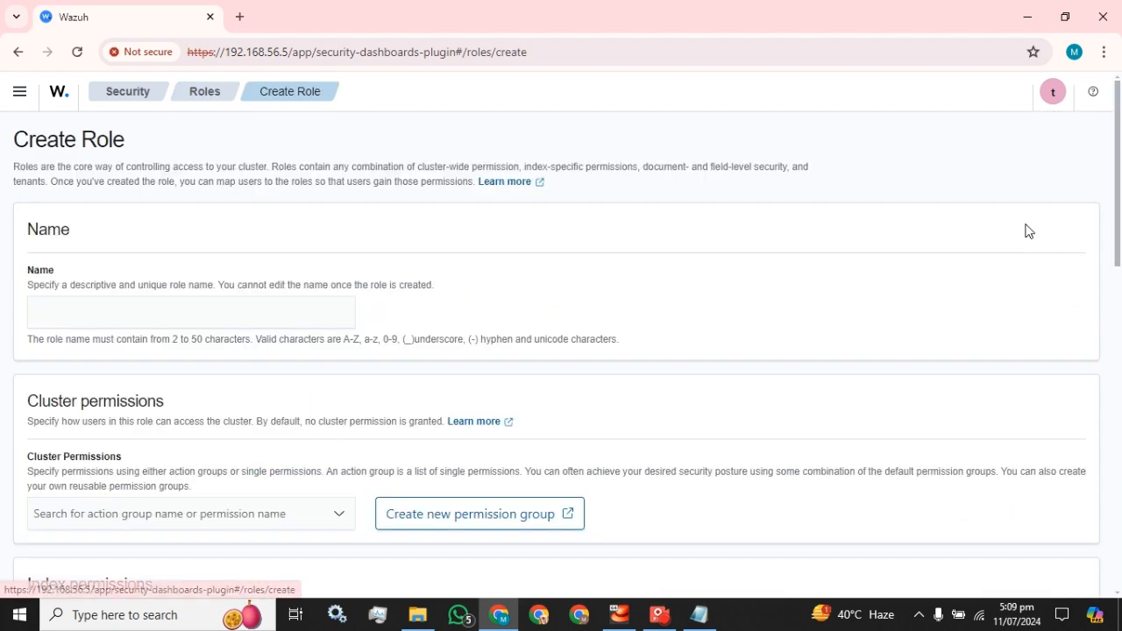
pyautogui.click(206, 93)
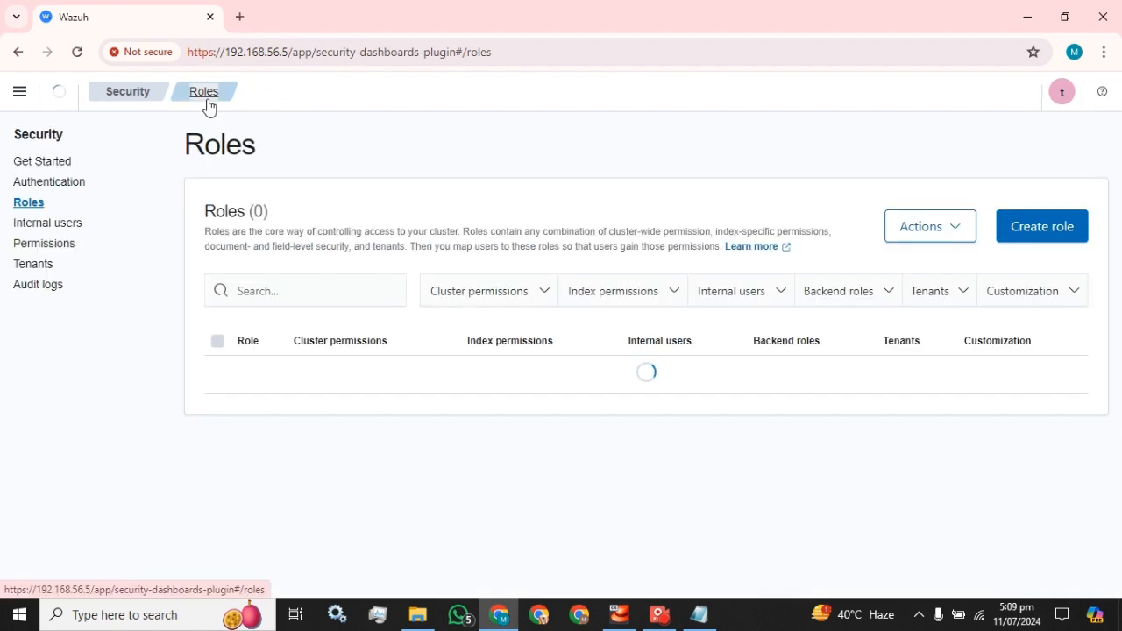
# Review the internal users list and view the backend role field in a blank internal user form
pyautogui.click(46, 225)
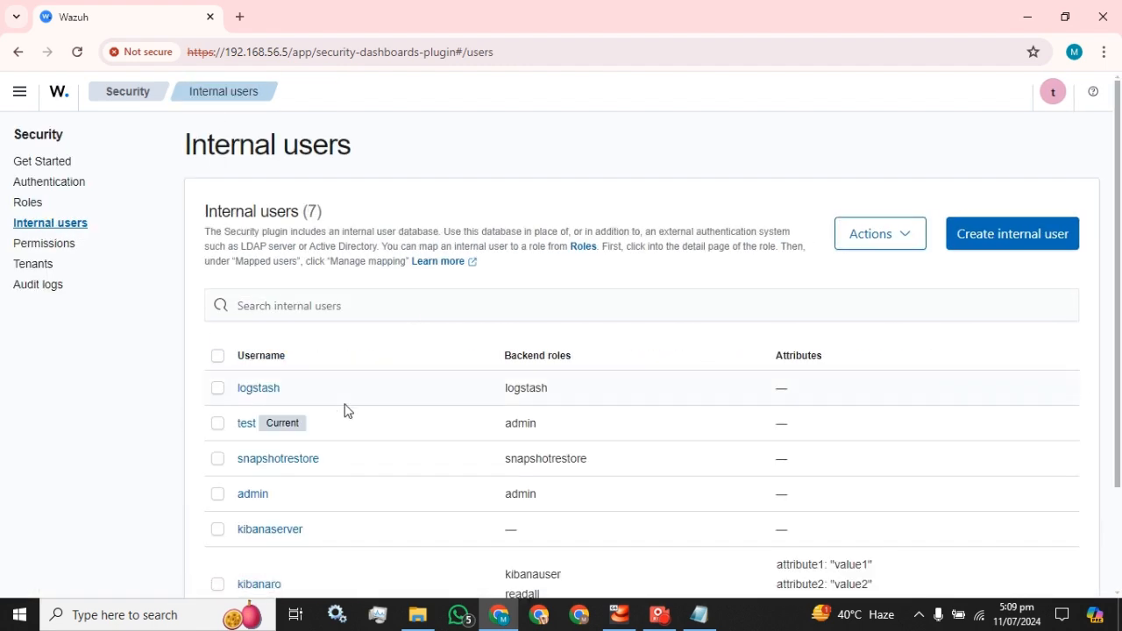
pyautogui.scroll(-2, 346, 408)
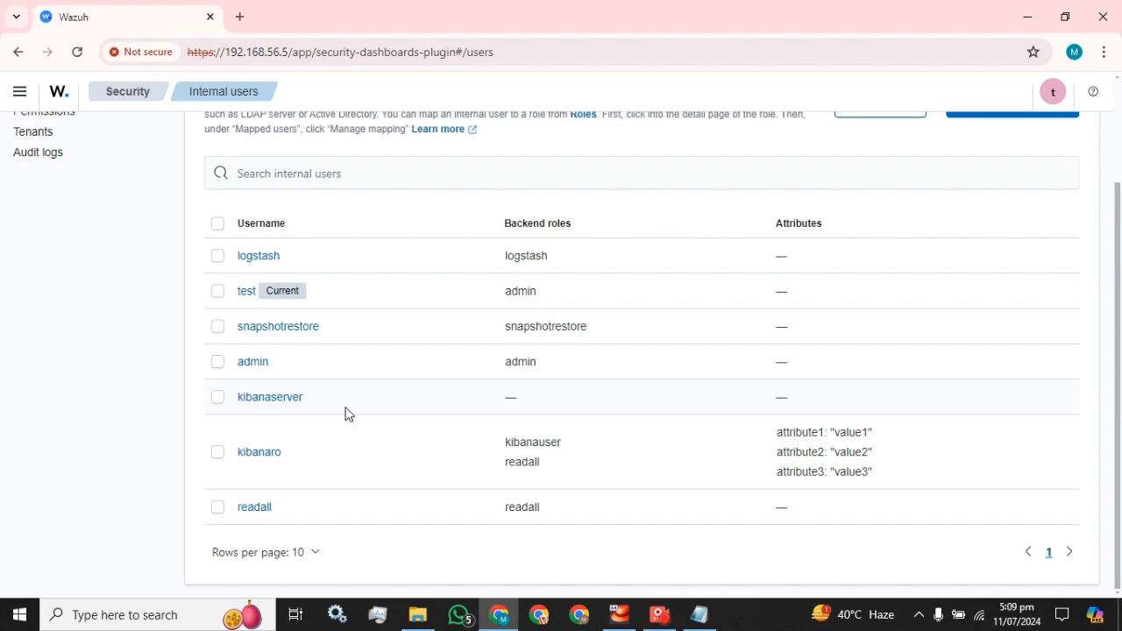
pyautogui.scroll(2, 938, 228)
pyautogui.click(1008, 233)
pyautogui.scroll(-2, 179, 374)
pyautogui.scroll(-1, 179, 375)
pyautogui.click(114, 498)
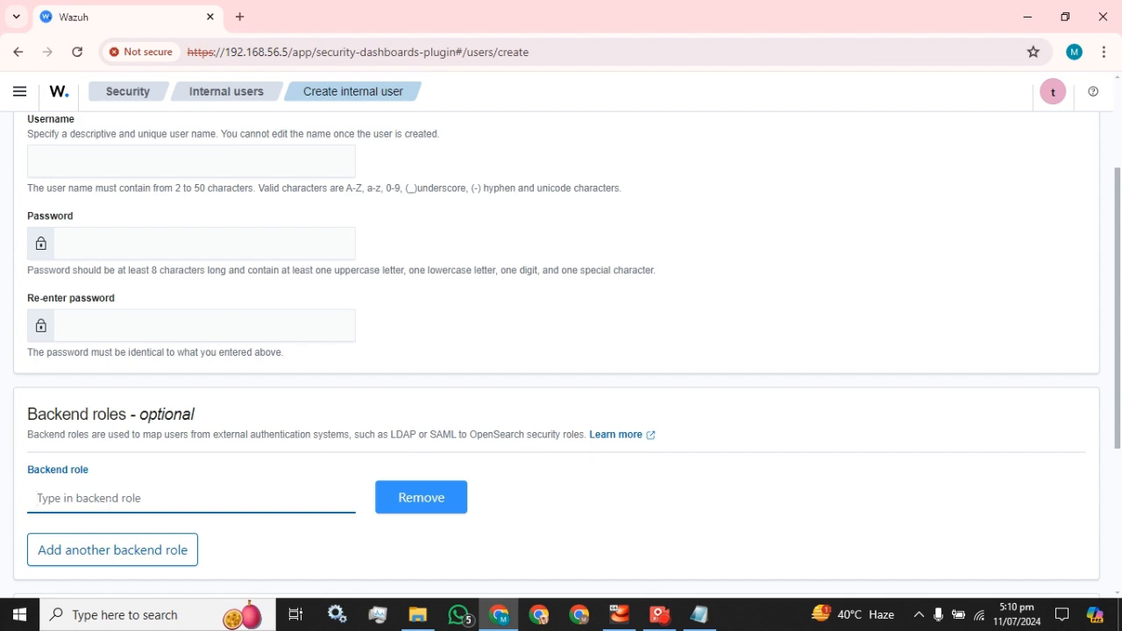
# Return to the Security roles list and examine the available role names, highlighting reports_read_access
pyautogui.click(112, 98)
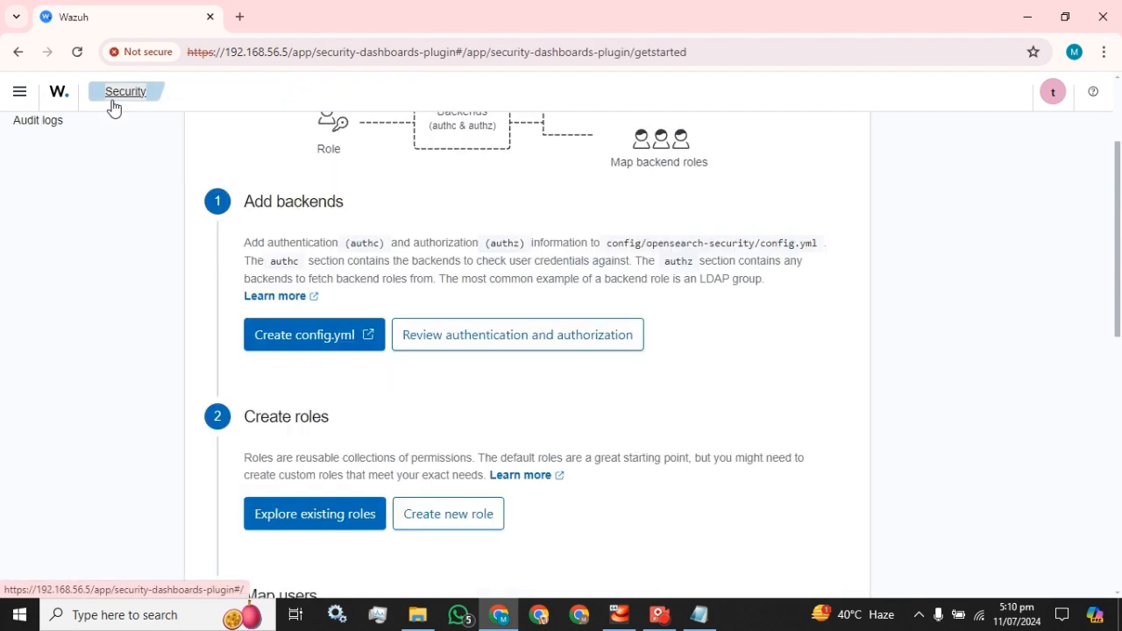
pyautogui.scroll(3, 123, 281)
pyautogui.click(36, 207)
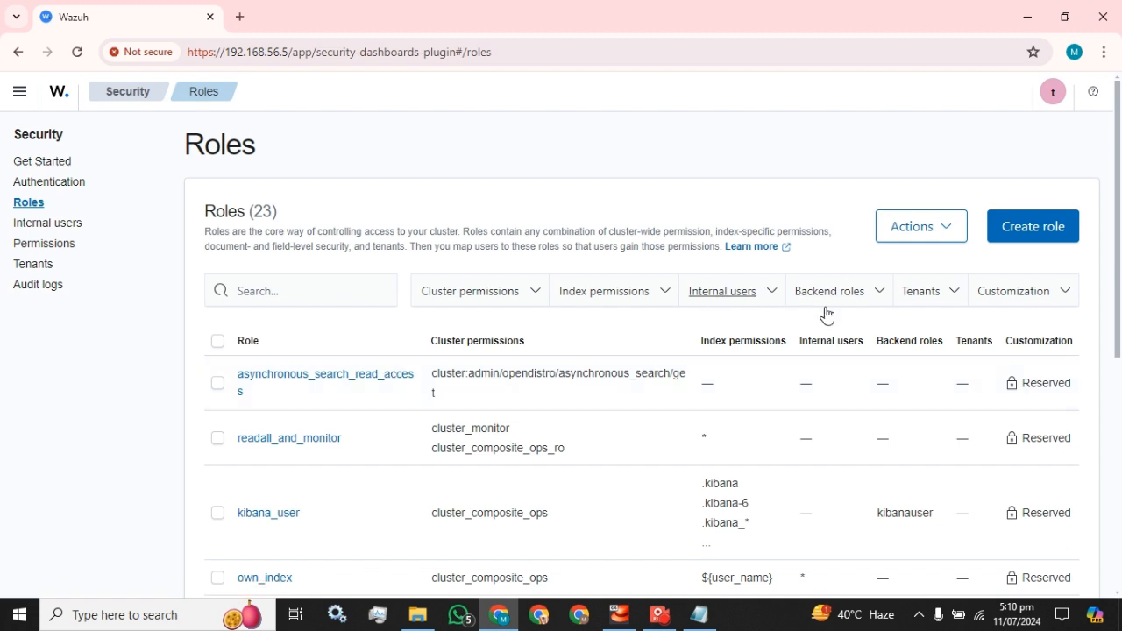
pyautogui.scroll(-1, 420, 456)
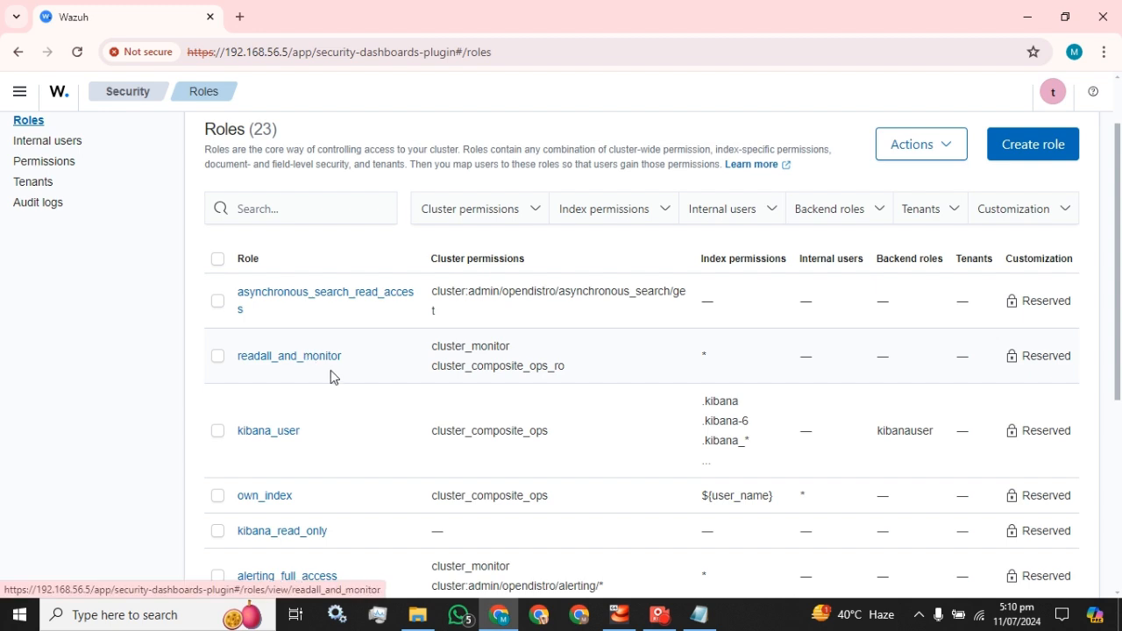
pyautogui.scroll(-4, 331, 377)
pyautogui.moveTo(349, 309); pyautogui.dragTo(235, 299)
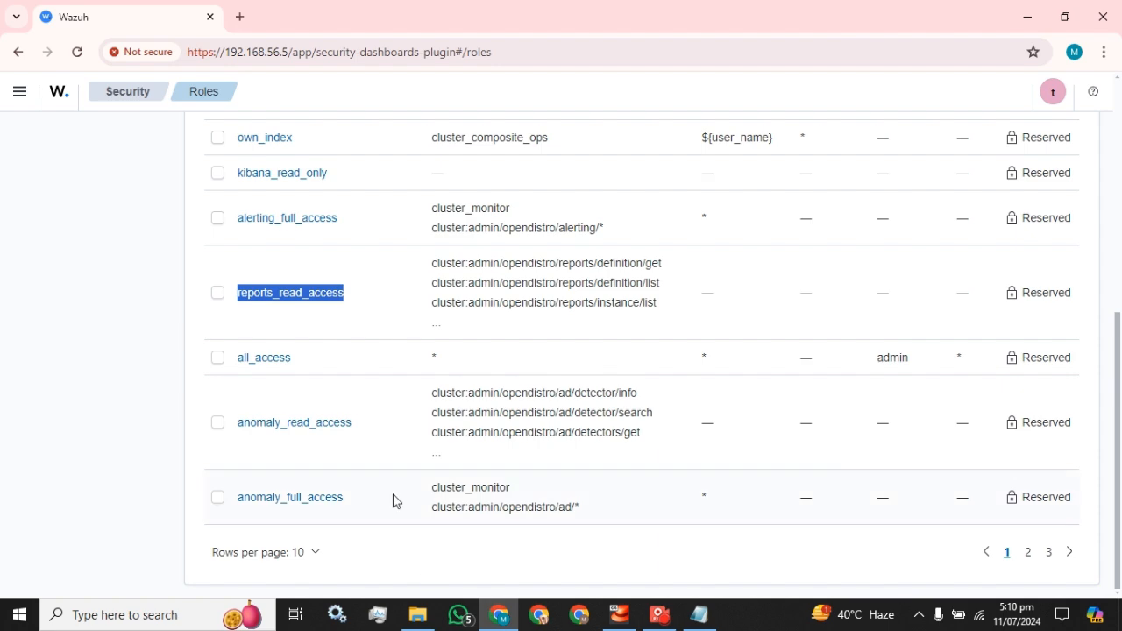
pyautogui.scroll(5, 391, 498)
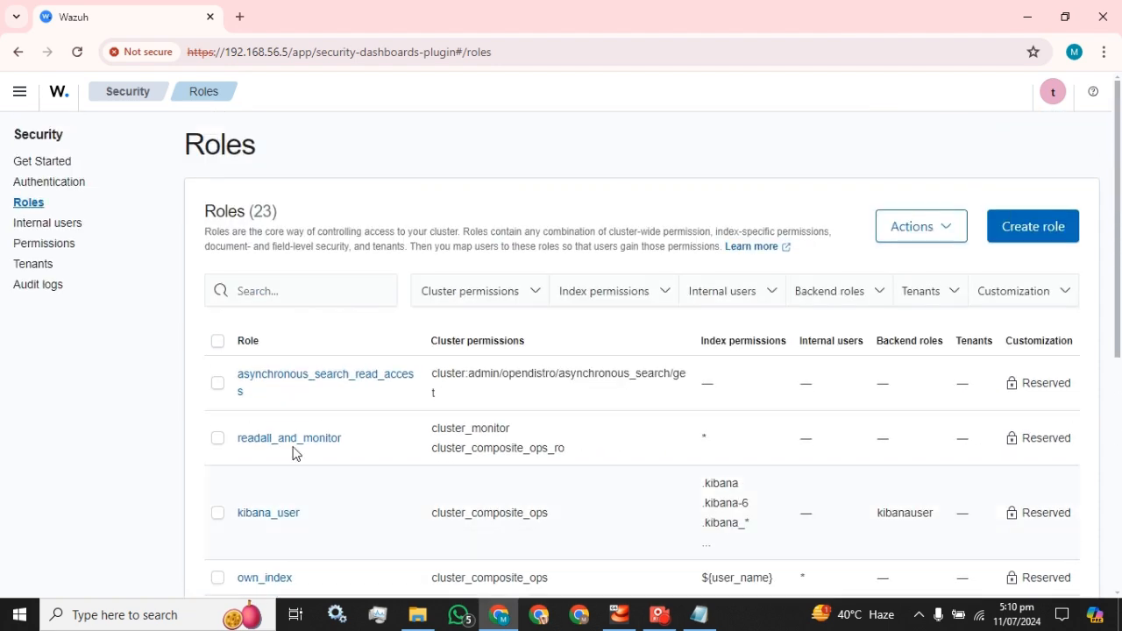
# Open a blank internal user form again and examine its credentials, backend role and attribute fields
pyautogui.click(55, 224)
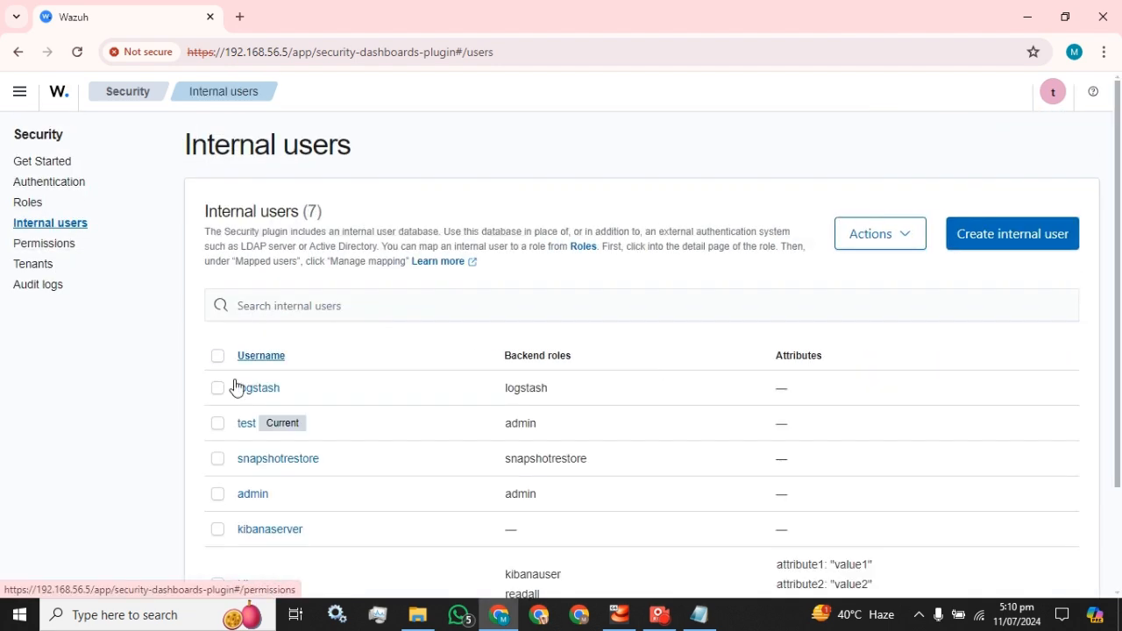
pyautogui.scroll(-2, 255, 408)
pyautogui.scroll(2, 965, 210)
pyautogui.click(1013, 233)
pyautogui.scroll(-4, 167, 403)
pyautogui.click(114, 333)
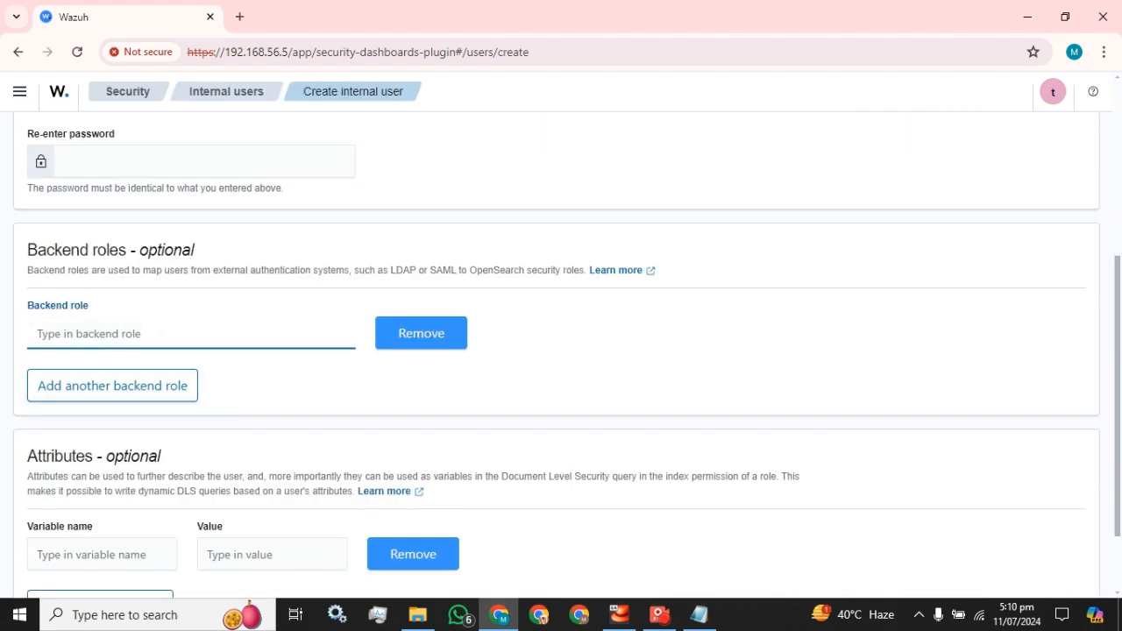
pyautogui.scroll(-2, 865, 417)
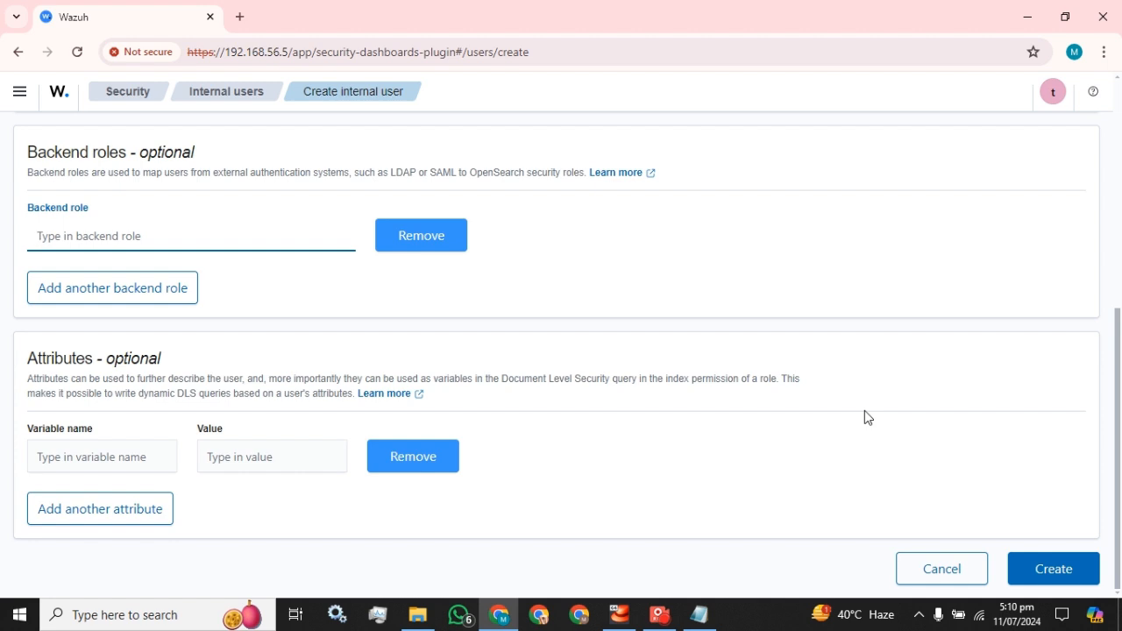
pyautogui.scroll(5, 864, 417)
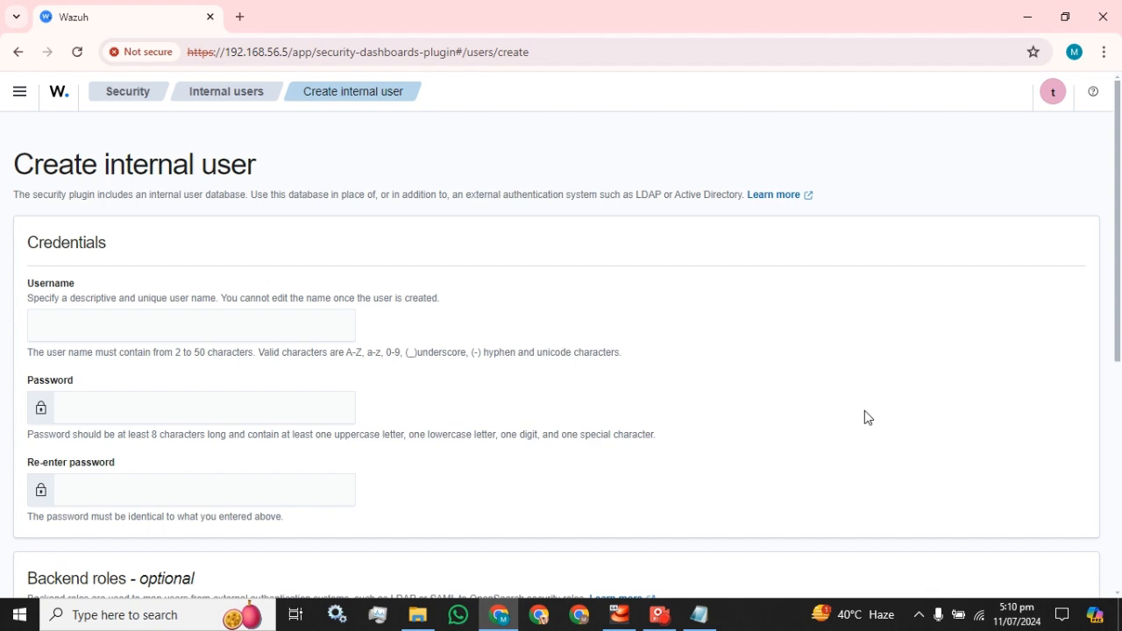
# Open the role creation form and examine its cluster, index and tenant permission settings
pyautogui.click(131, 94)
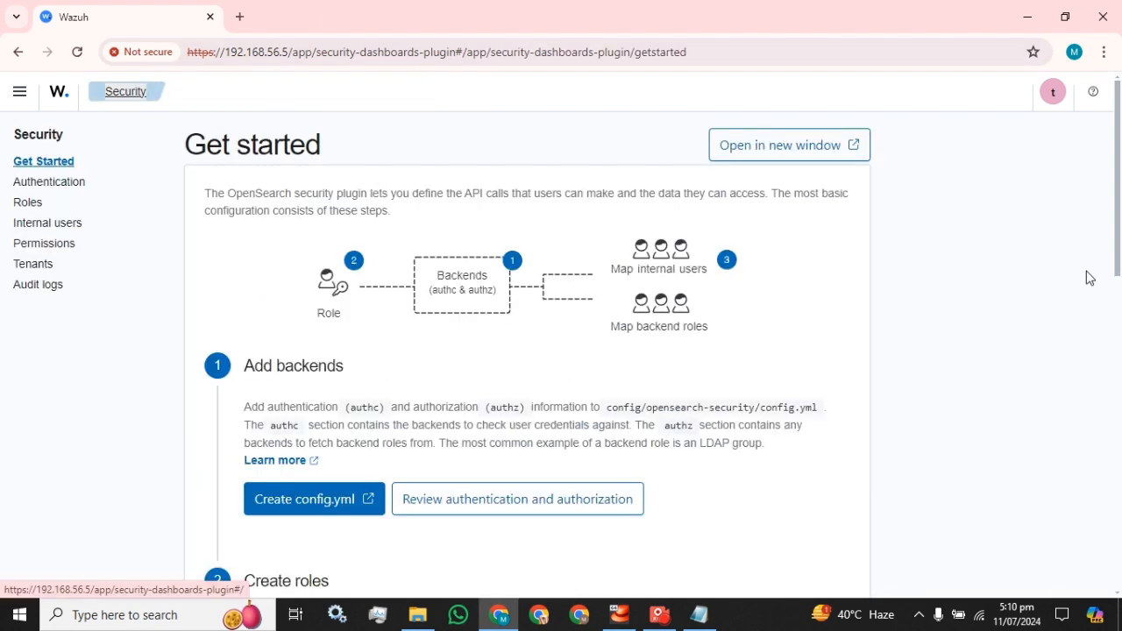
pyautogui.click(26, 203)
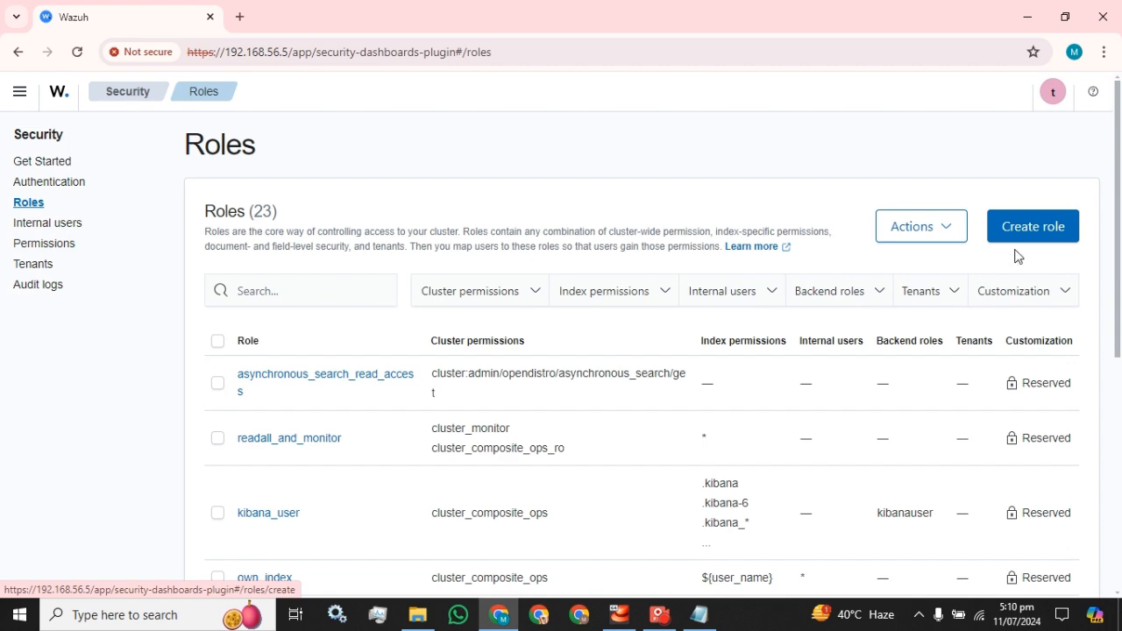
pyautogui.click(1030, 228)
pyautogui.scroll(-4, 468, 306)
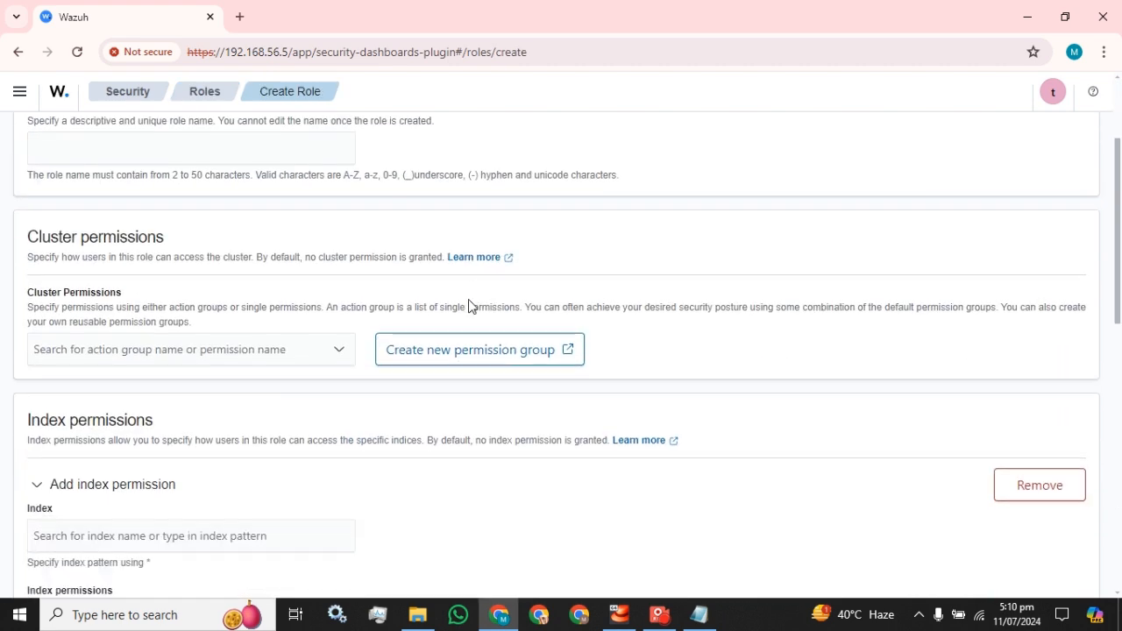
pyautogui.scroll(-3, 468, 306)
pyautogui.scroll(-3, 309, 309)
pyautogui.scroll(-4, 698, 328)
pyautogui.scroll(-1, 698, 324)
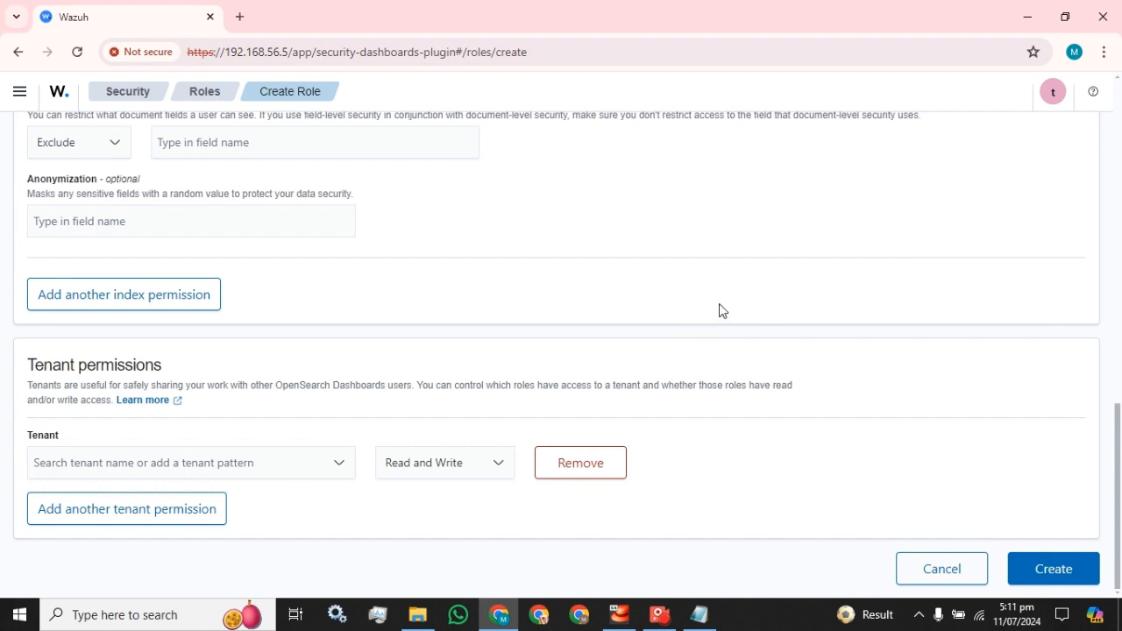